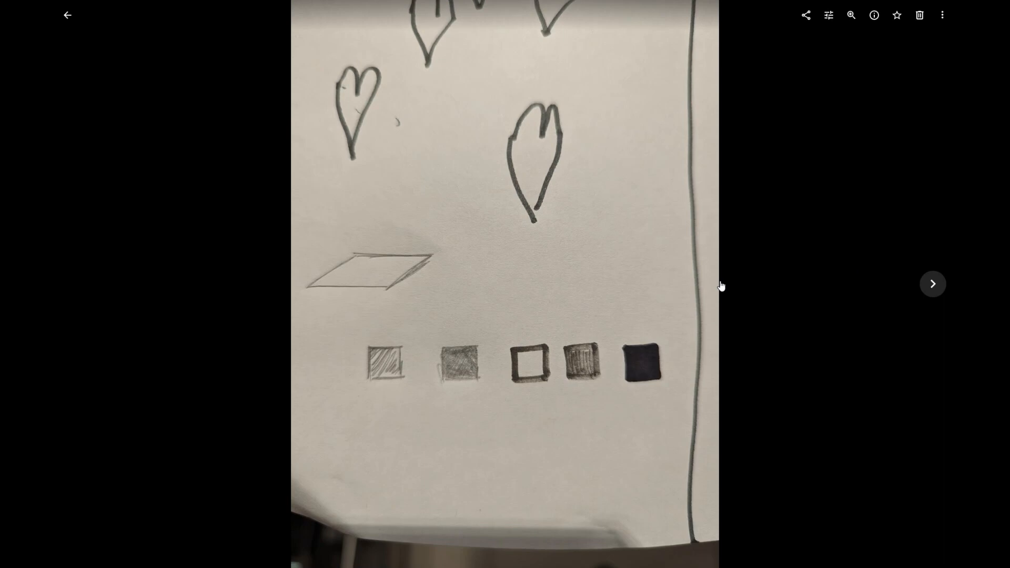
# Copy the hand-drawn hearts and squares photo from Google Photos via Copy image
pyautogui.rightClick(447, 228)
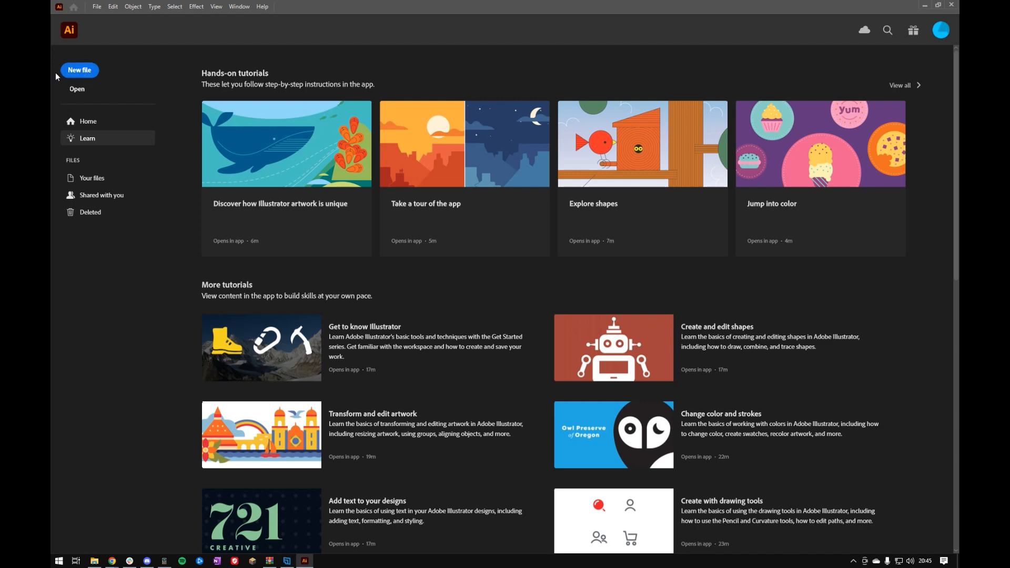
# Create a new blank 810 × 450 mm Art & Illustration document
pyautogui.click(80, 70)
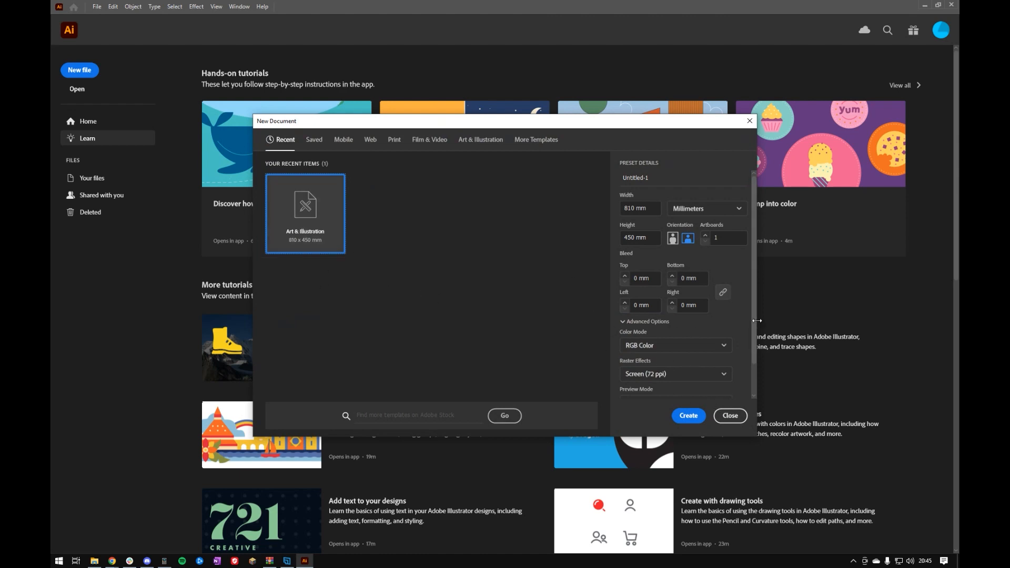
pyautogui.scroll(-1, 758, 347)
pyautogui.click(689, 417)
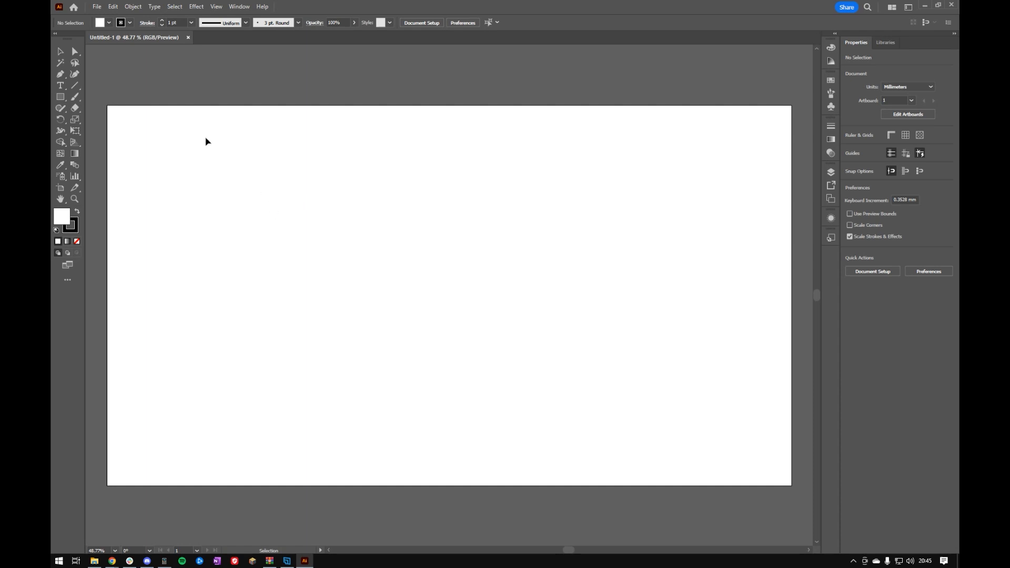
# Paste the sketch photo and position it against the artboard's left edge
pyautogui.click(112, 7)
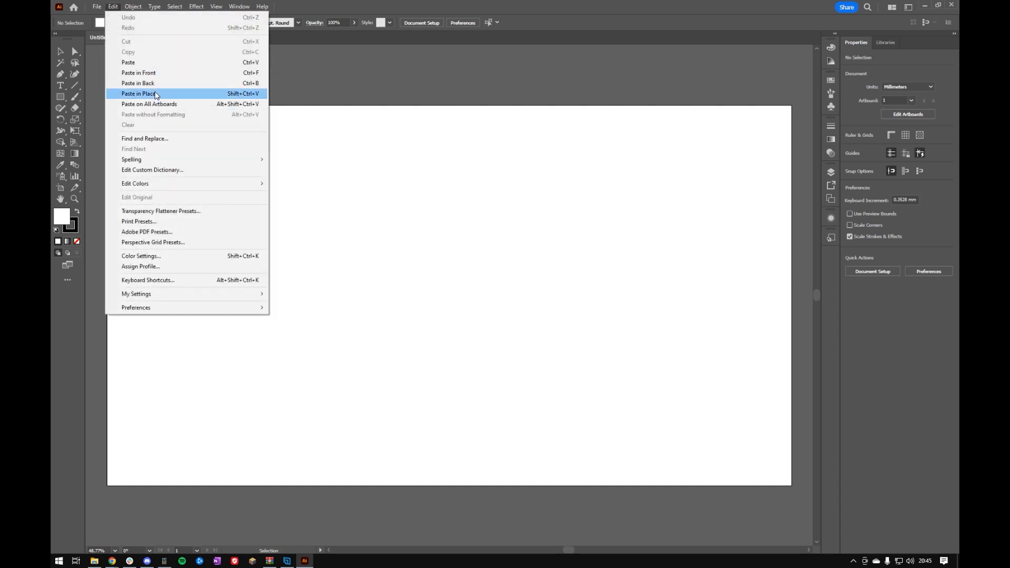
pyautogui.click(145, 64)
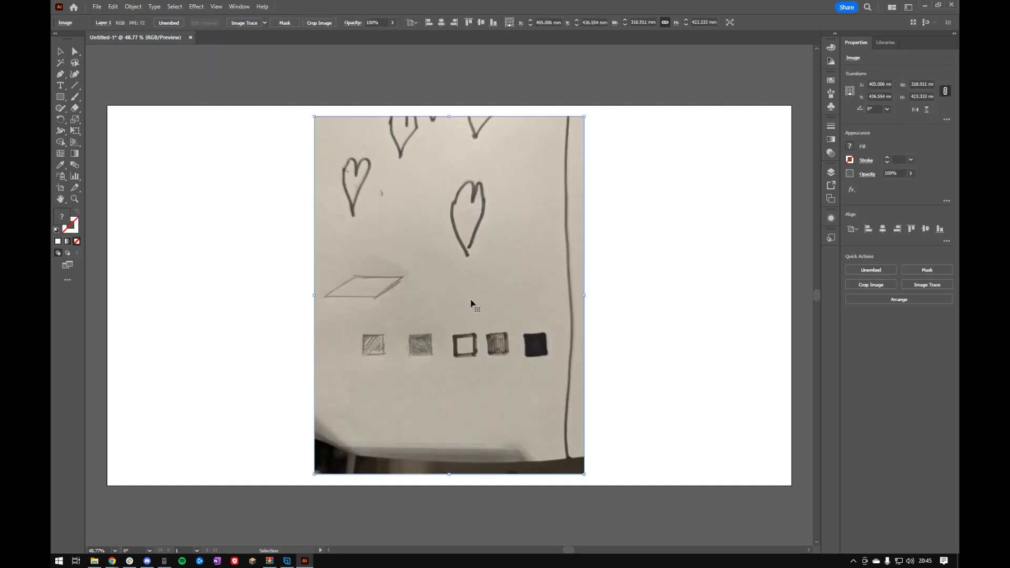
pyautogui.moveTo(474, 300); pyautogui.dragTo(275, 296)
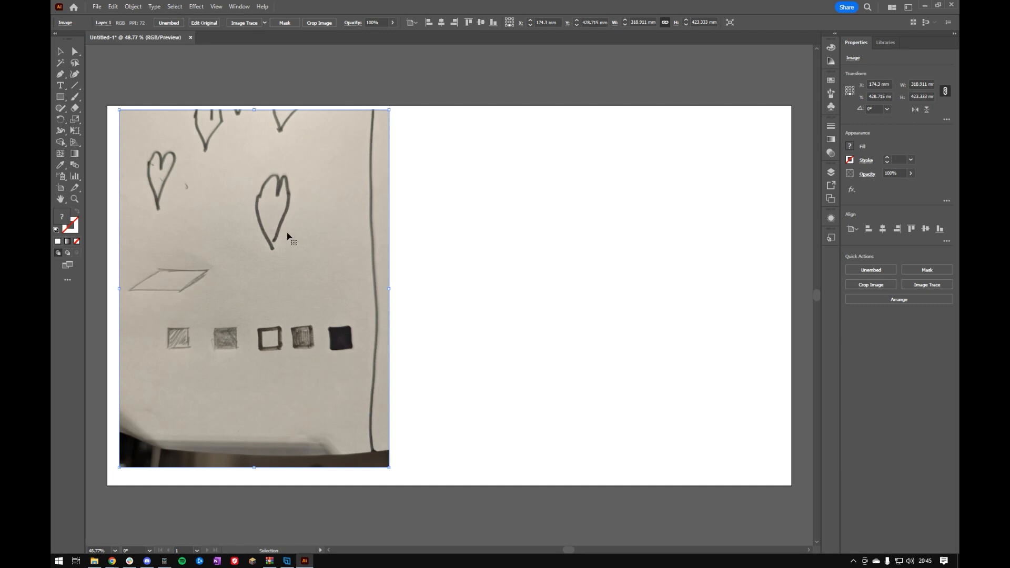
pyautogui.moveTo(299, 256); pyautogui.dragTo(289, 258)
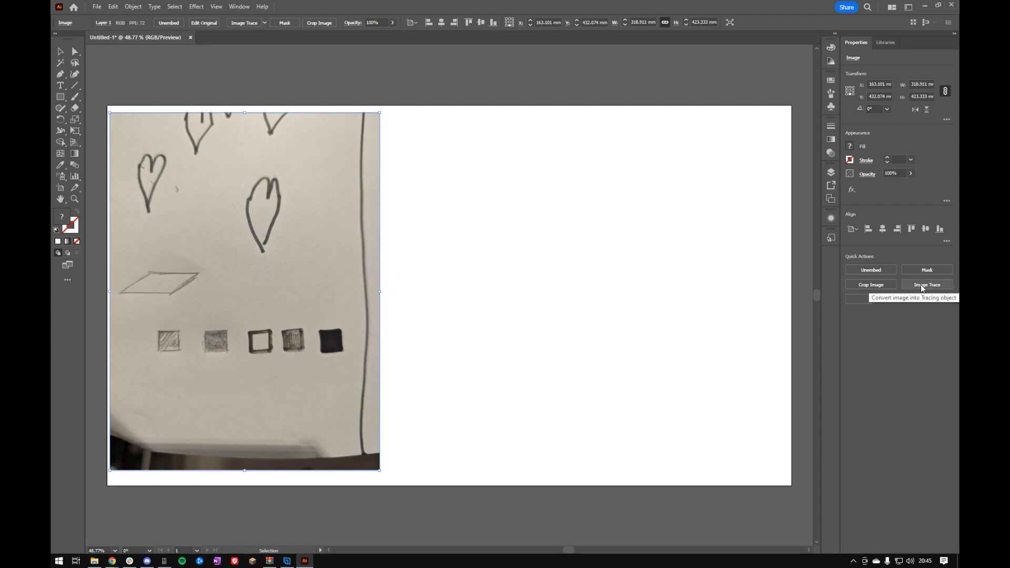
# Image Trace the selected sketch photo into black-and-white vector art
pyautogui.click(389, 158)
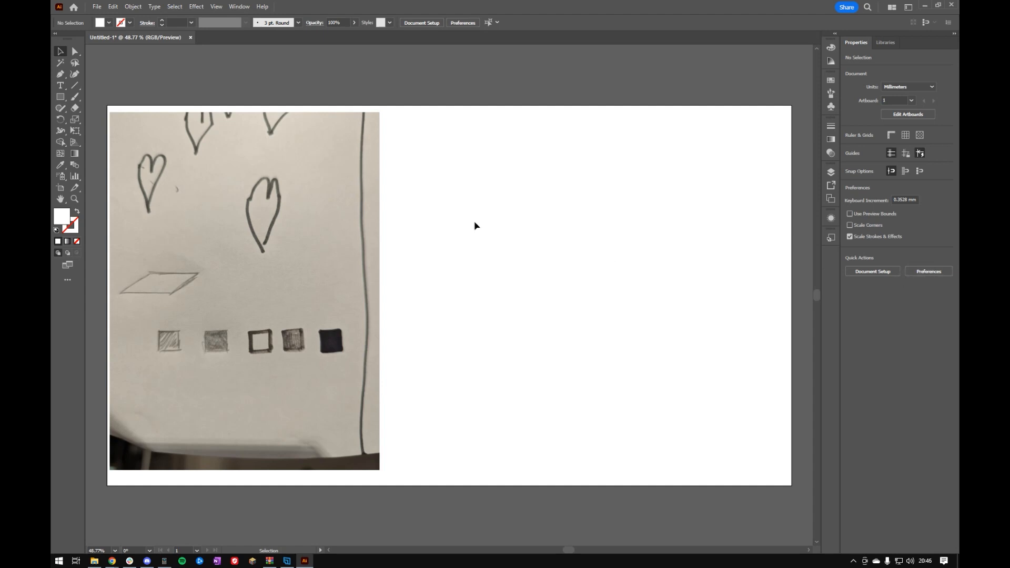
pyautogui.click(335, 201)
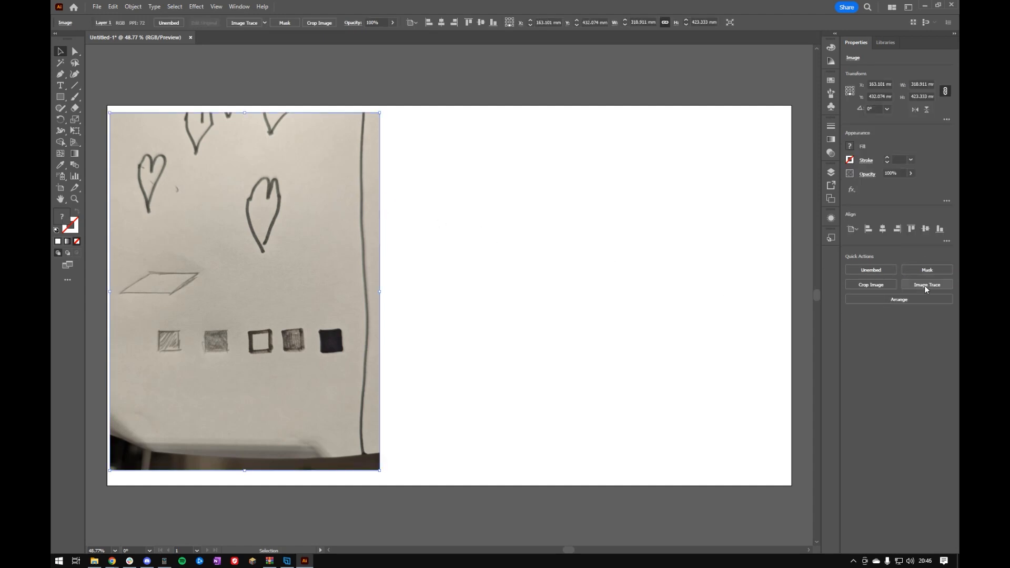
pyautogui.click(927, 285)
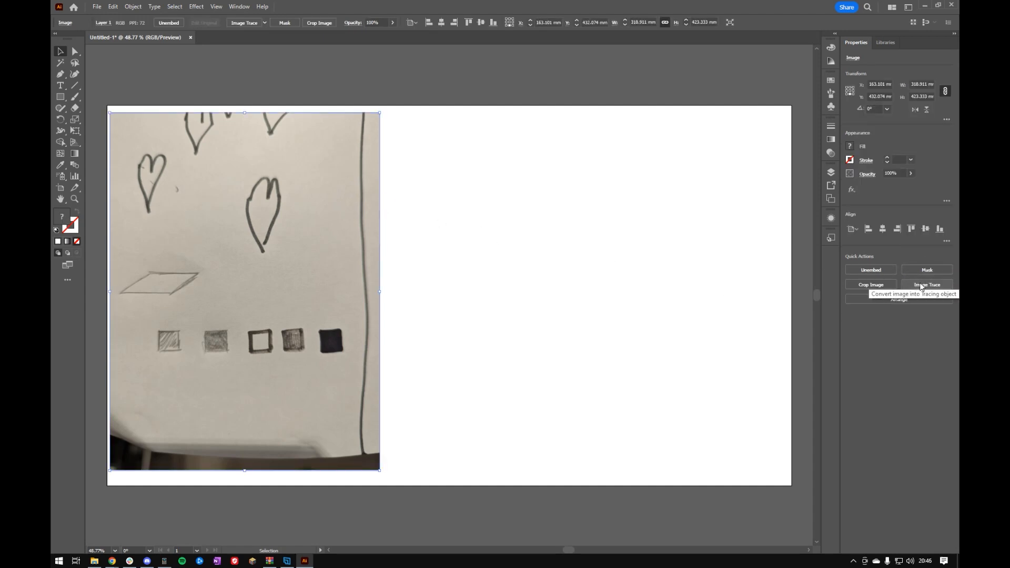
pyautogui.click(930, 286)
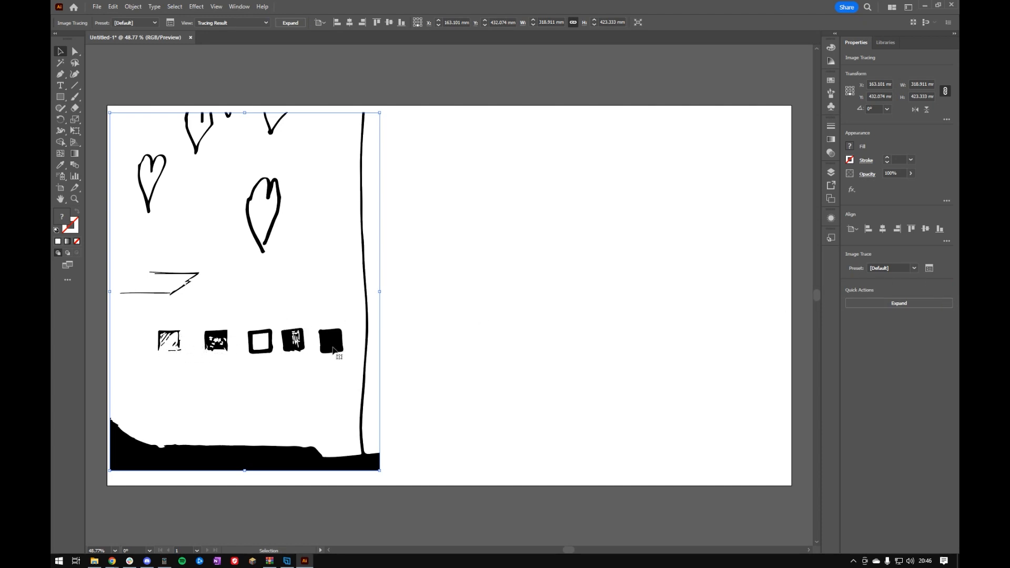
# Paste a second copy of the photo and move it right of the tracing
pyautogui.click(116, 7)
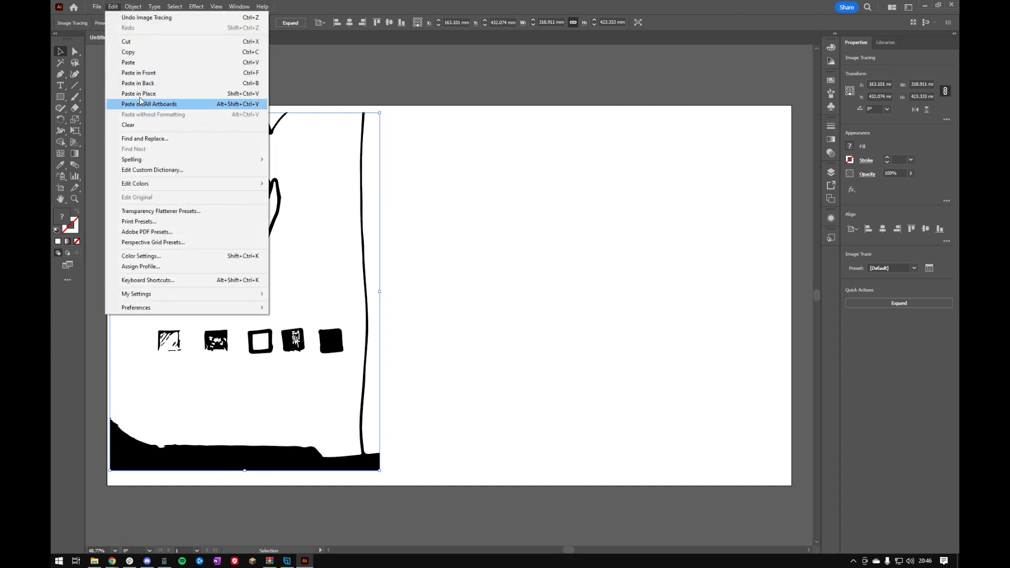
pyautogui.click(127, 62)
pyautogui.moveTo(419, 258); pyautogui.dragTo(503, 256)
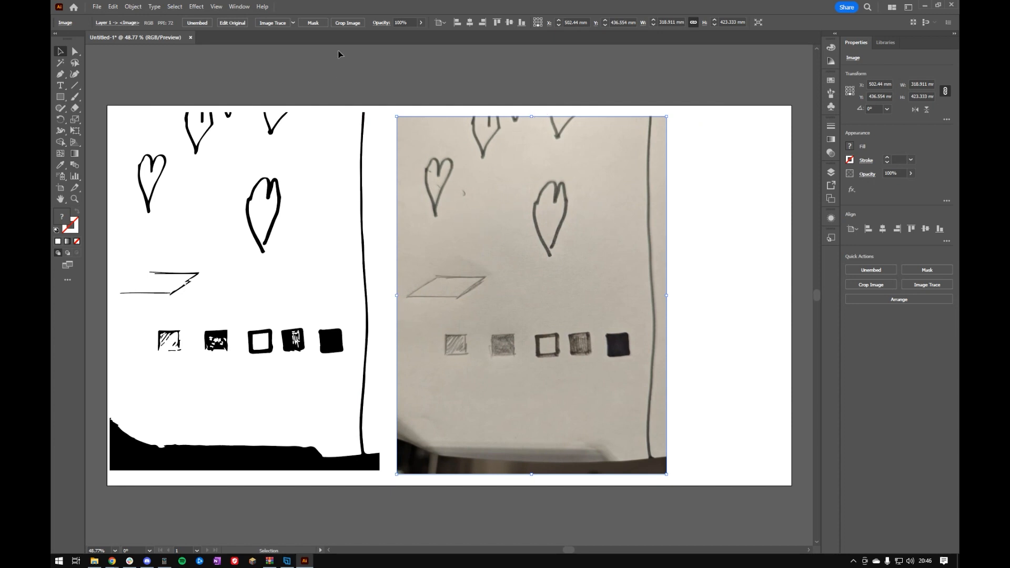
# Crop the copy to the row of shaded squares and place the strip under the traced squares
pyautogui.click(346, 24)
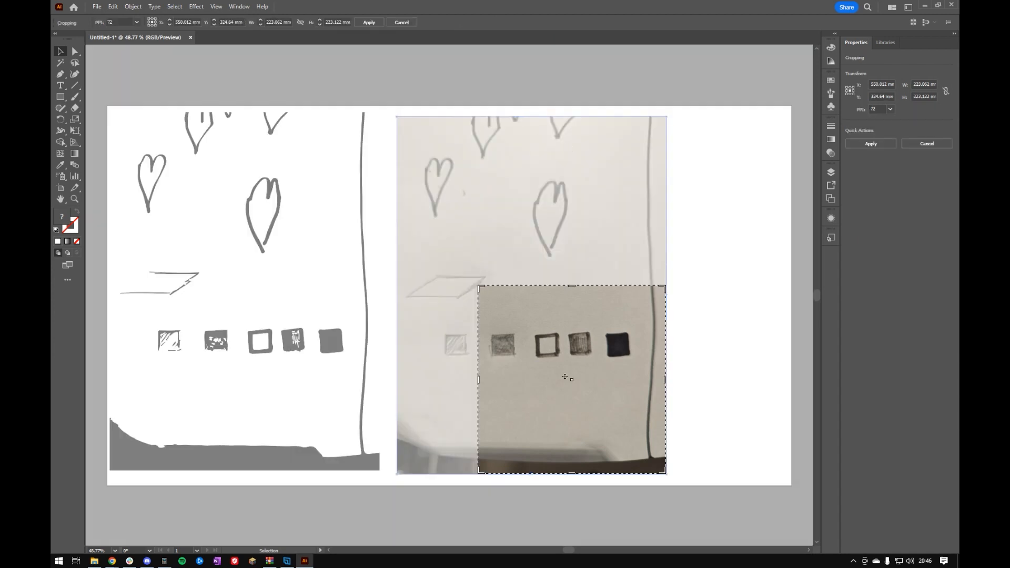
pyautogui.press('Return')
pyautogui.moveTo(521, 404); pyautogui.dragTo(272, 382)
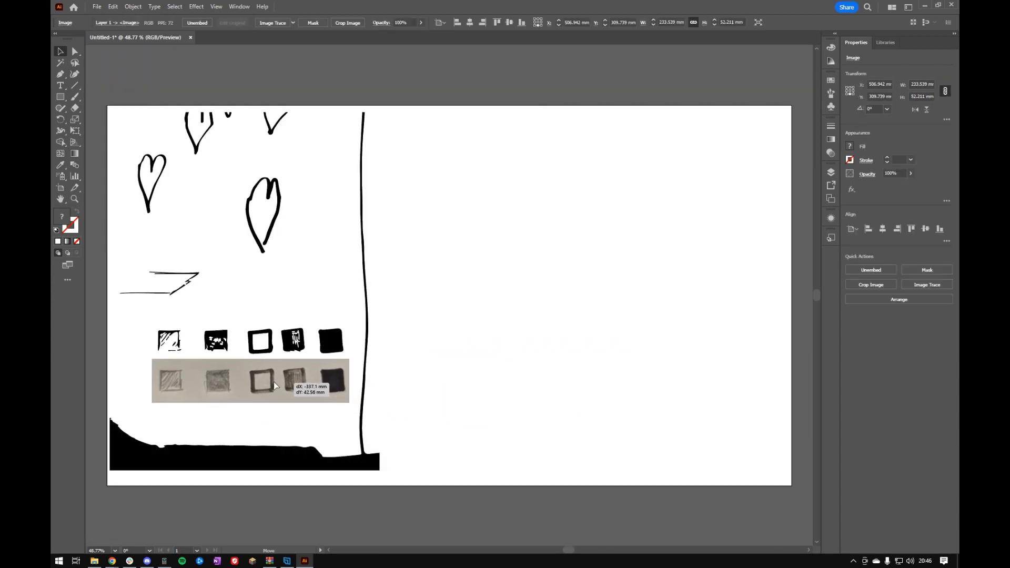
pyautogui.scroll(-2, 134, 378)
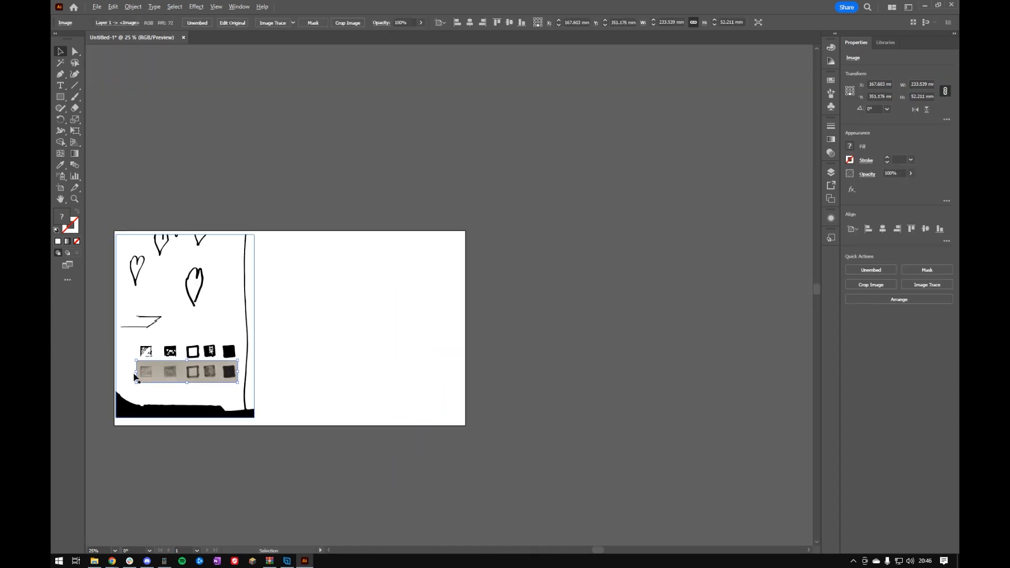
pyautogui.scroll(4, 134, 378)
pyautogui.scroll(3, 139, 369)
pyautogui.scroll(-2, 237, 357)
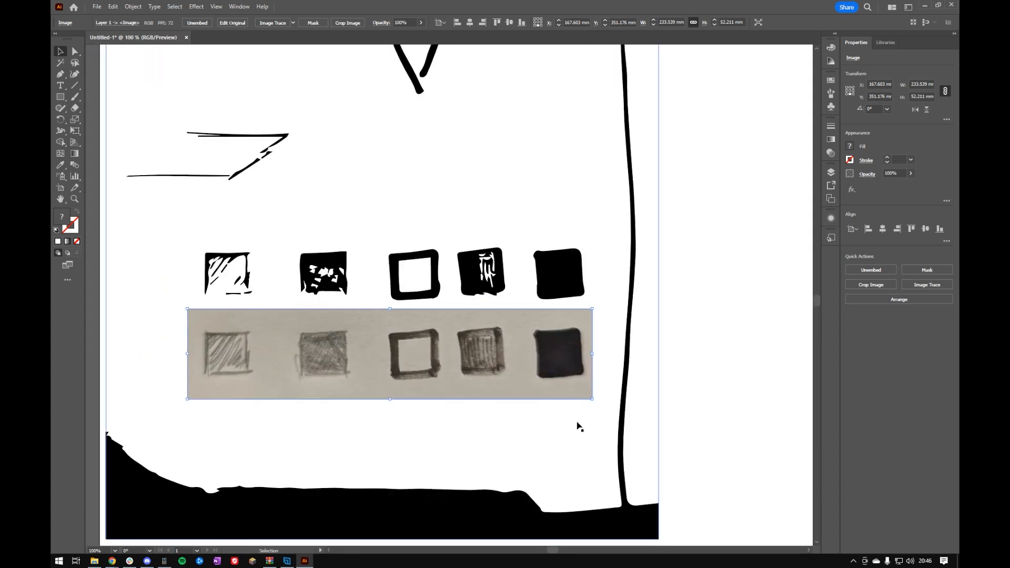
pyautogui.click(755, 370)
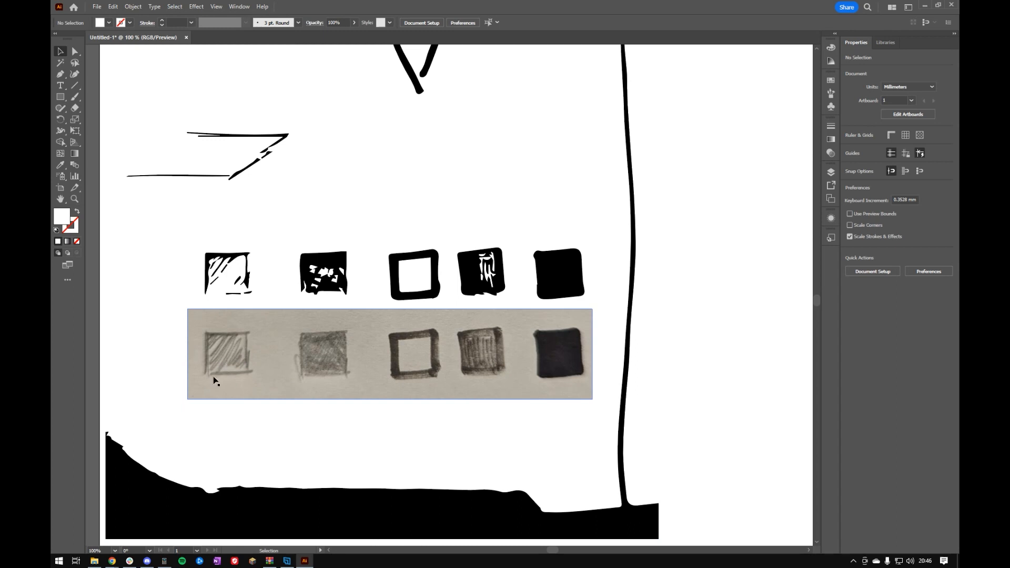
pyautogui.click(232, 359)
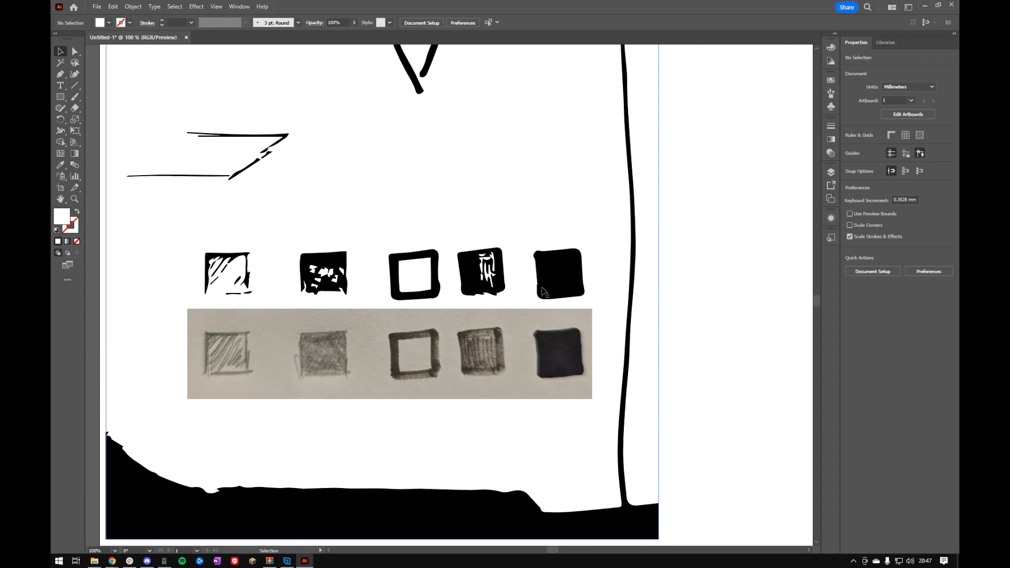
pyautogui.scroll(-2, 546, 293)
pyautogui.scroll(-1, 547, 294)
pyautogui.scroll(-1, 569, 296)
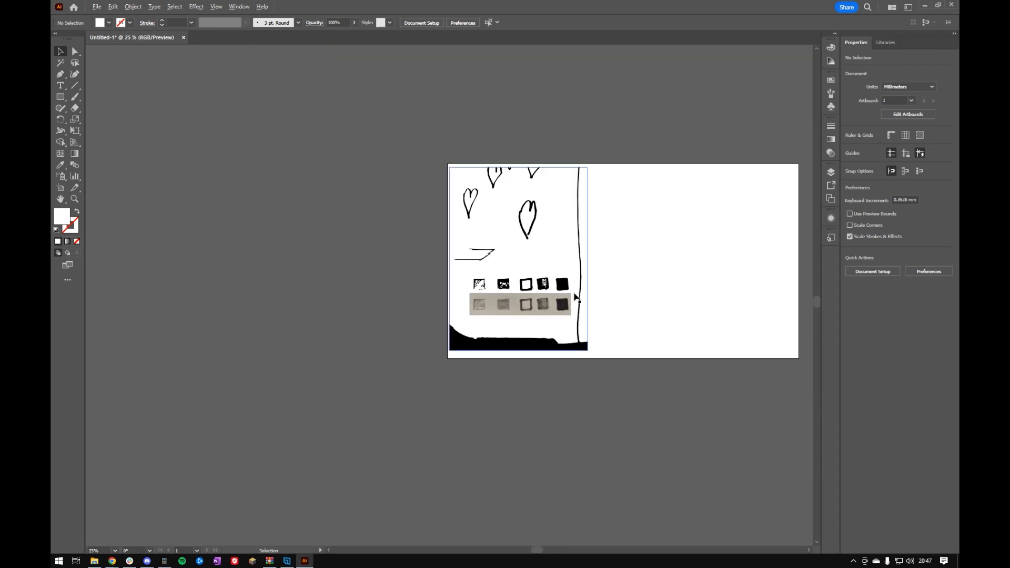
pyautogui.scroll(-1, 710, 281)
pyautogui.scroll(1, 729, 278)
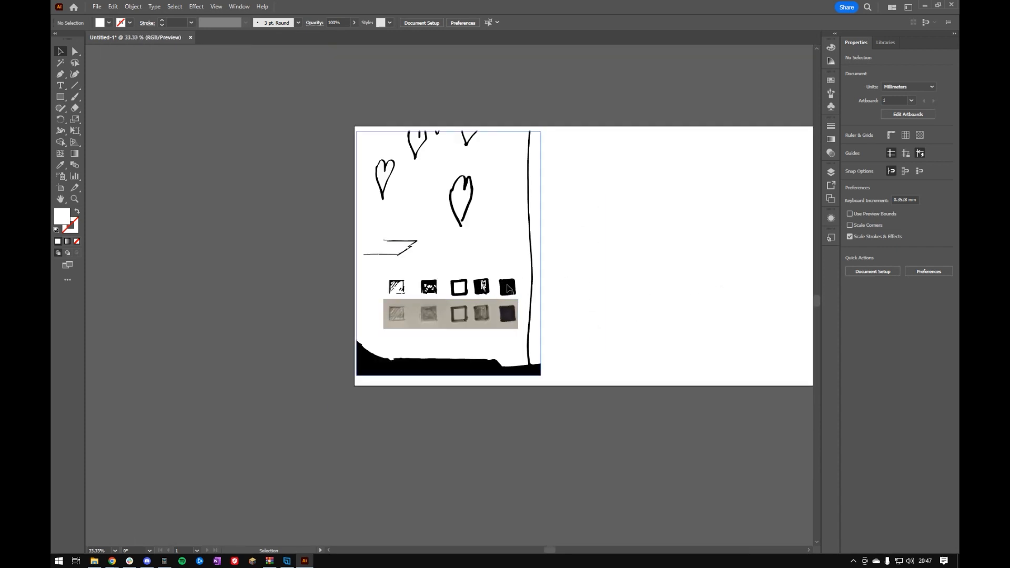
pyautogui.click(490, 316)
pyautogui.press('Delete')
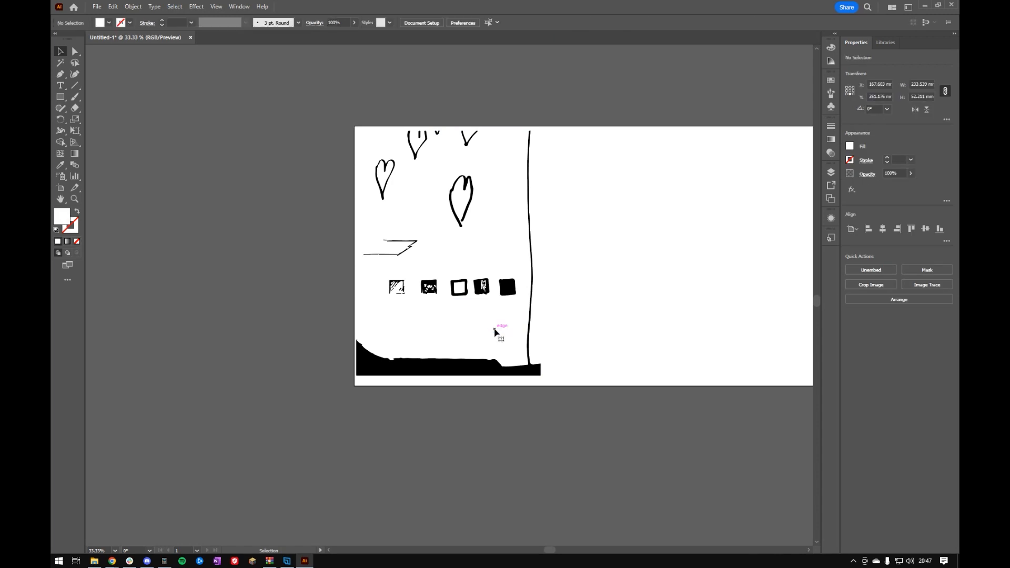
pyautogui.click(496, 332)
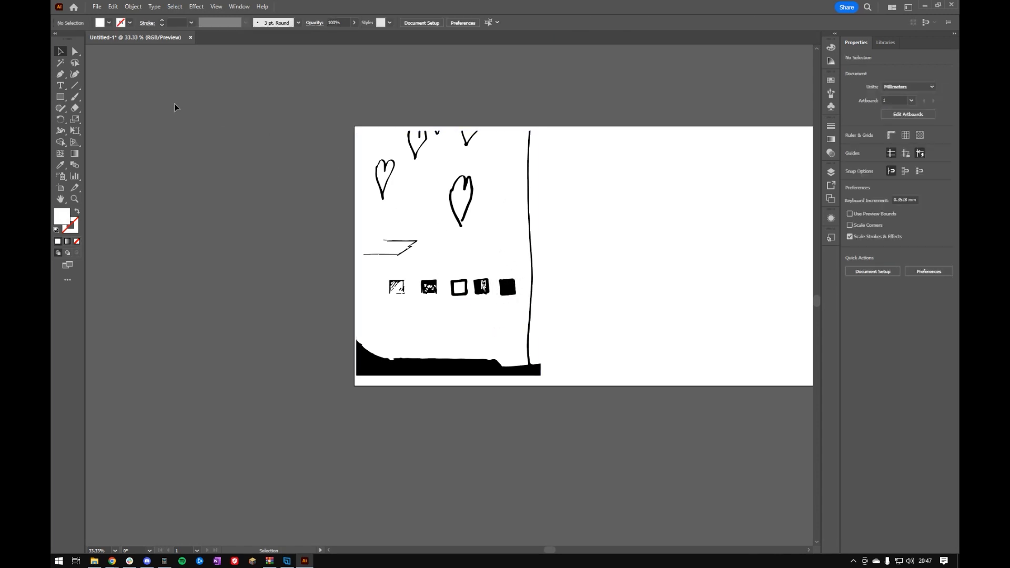
pyautogui.click(462, 294)
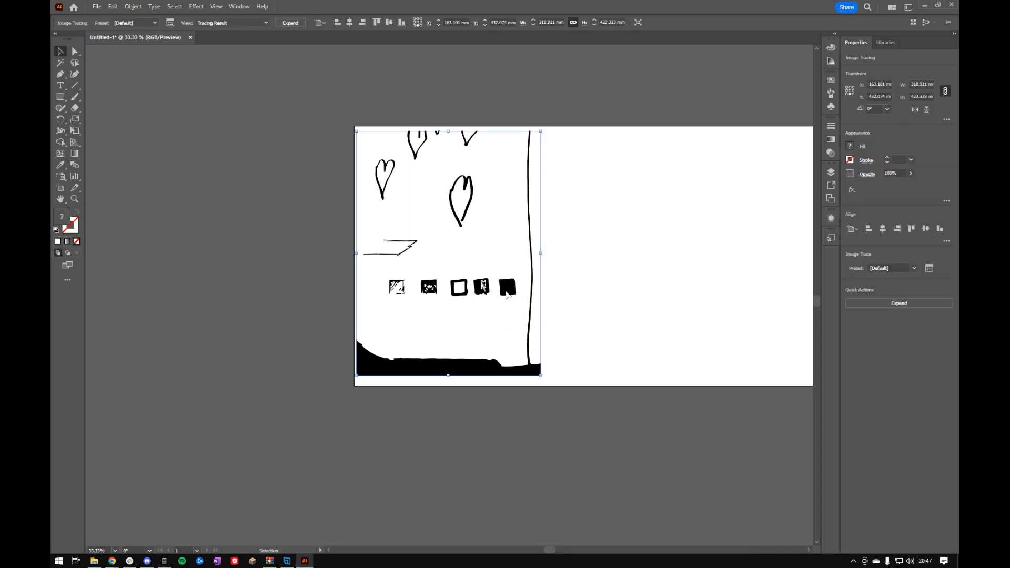
pyautogui.doubleClick(509, 291)
pyautogui.click(91, 50)
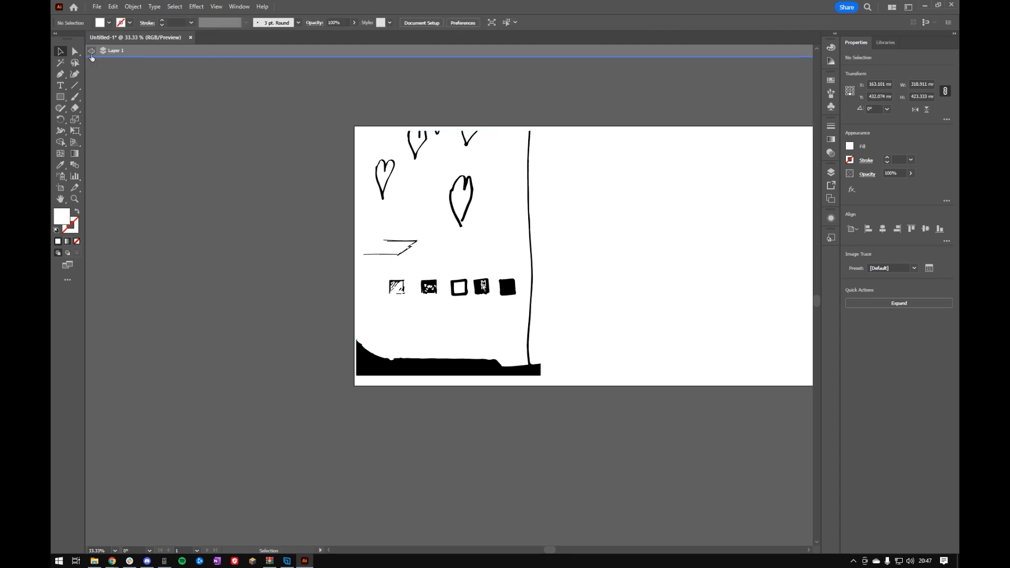
# Drag the traced sketch off the artboard to its left and reselect it
pyautogui.moveTo(476, 235); pyautogui.dragTo(251, 247)
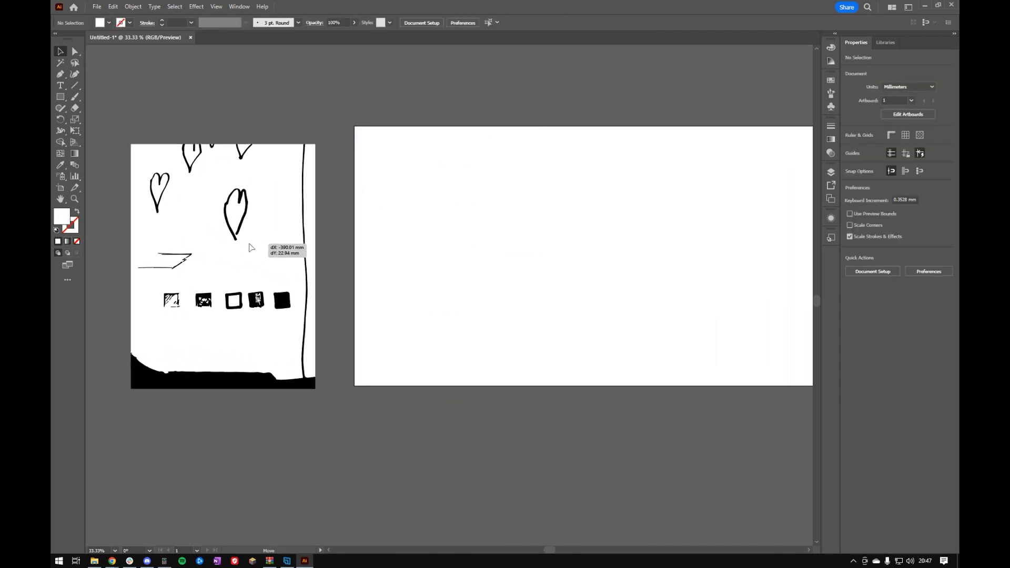
pyautogui.moveTo(251, 247); pyautogui.dragTo(256, 244)
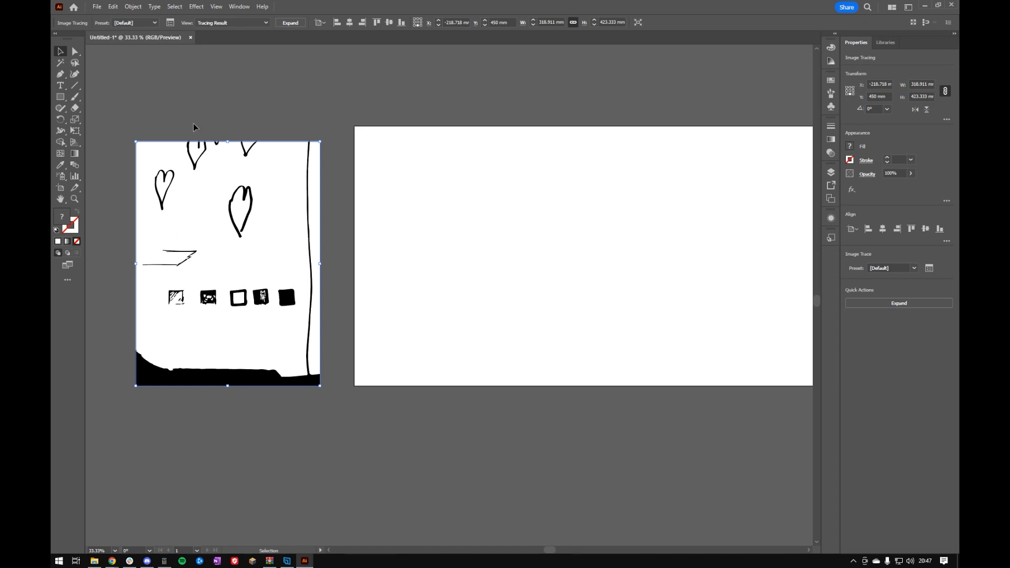
pyautogui.click(903, 301)
pyautogui.click(320, 423)
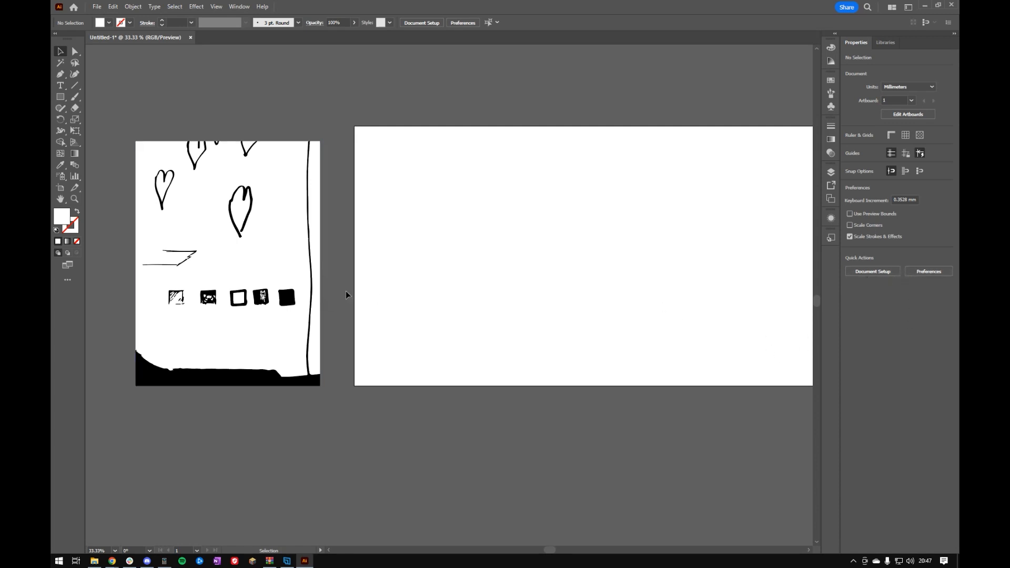
pyautogui.click(237, 241)
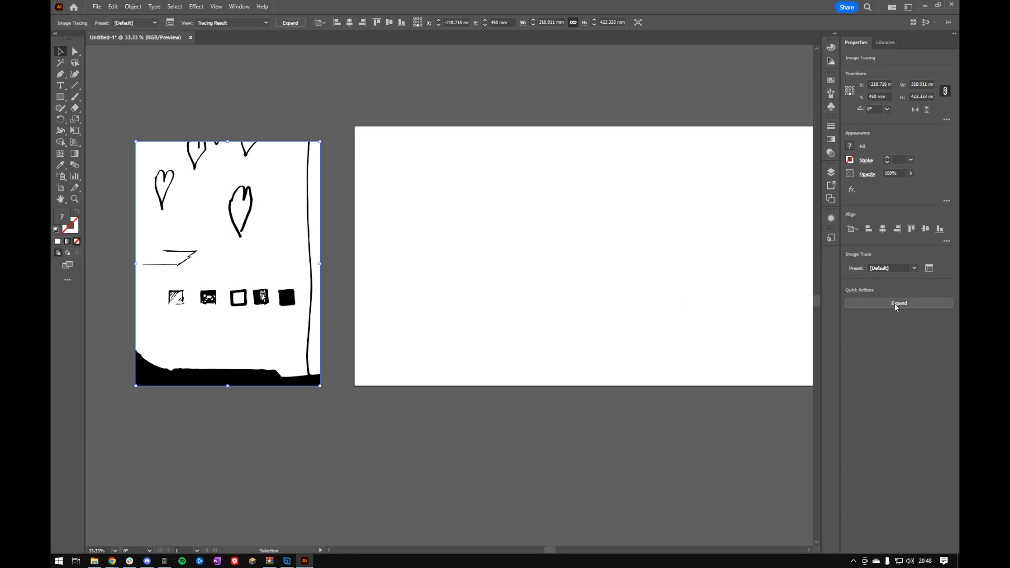
# Expand the tracing into vector paths and ungroup them into separate shapes
pyautogui.click(896, 305)
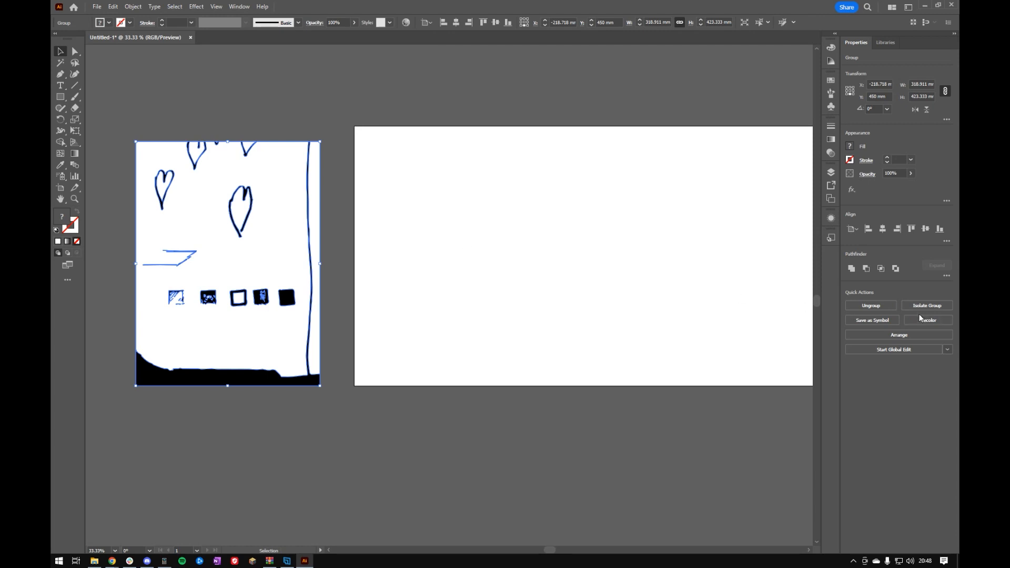
pyautogui.click(874, 306)
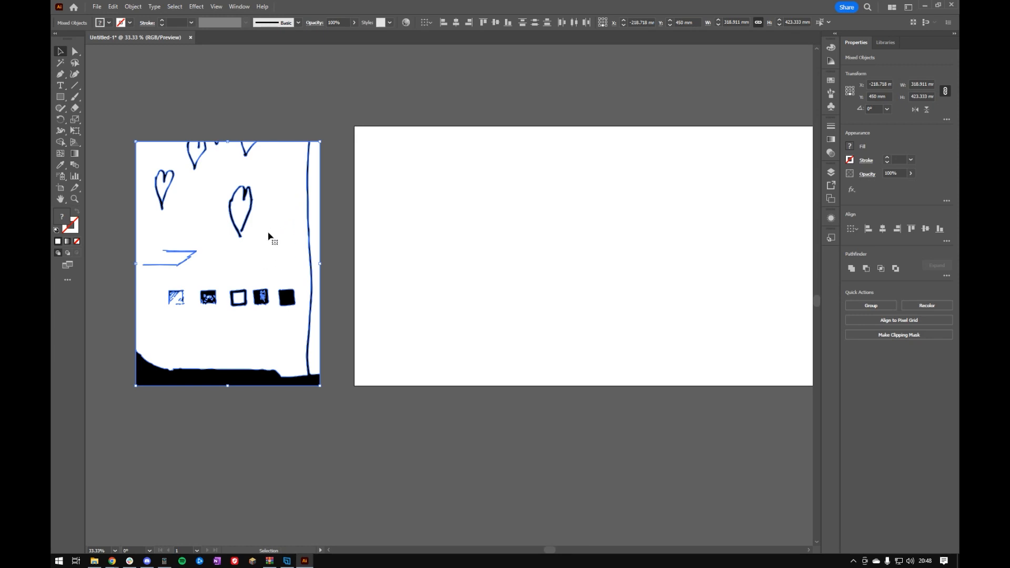
# Magic Wand the white background and delete it, leaving only the black shapes
pyautogui.click(61, 64)
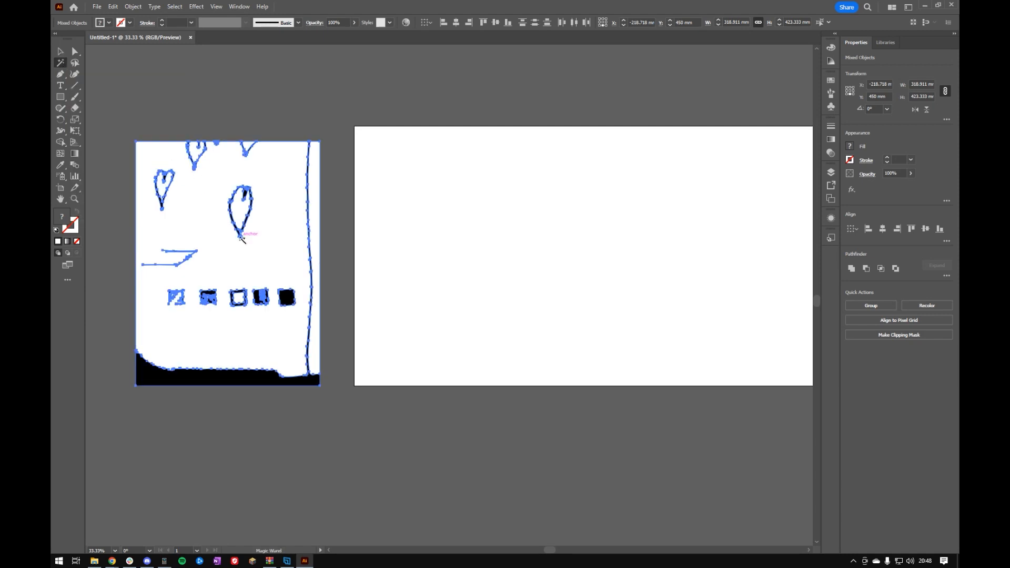
pyautogui.click(249, 239)
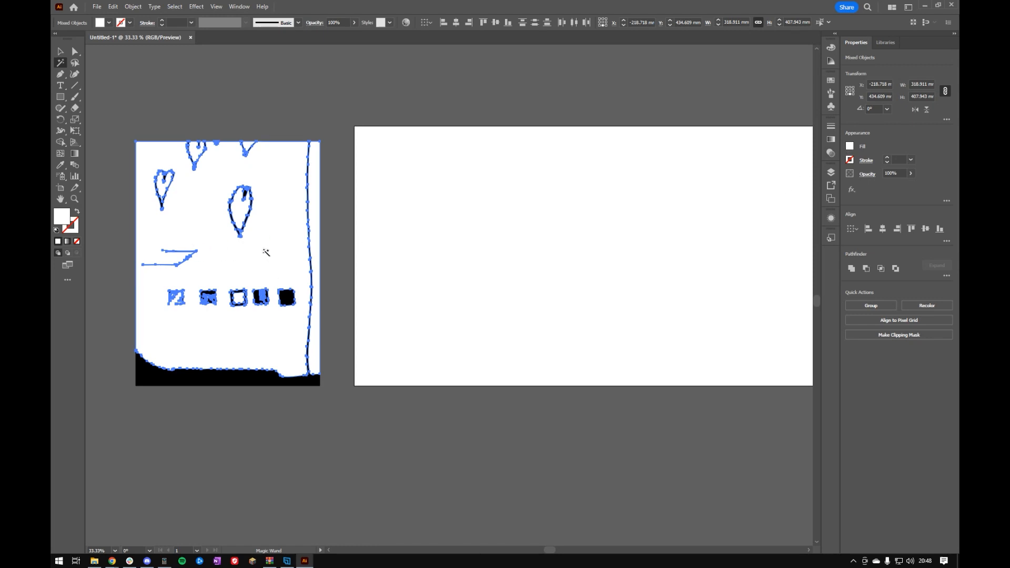
pyautogui.press('Delete')
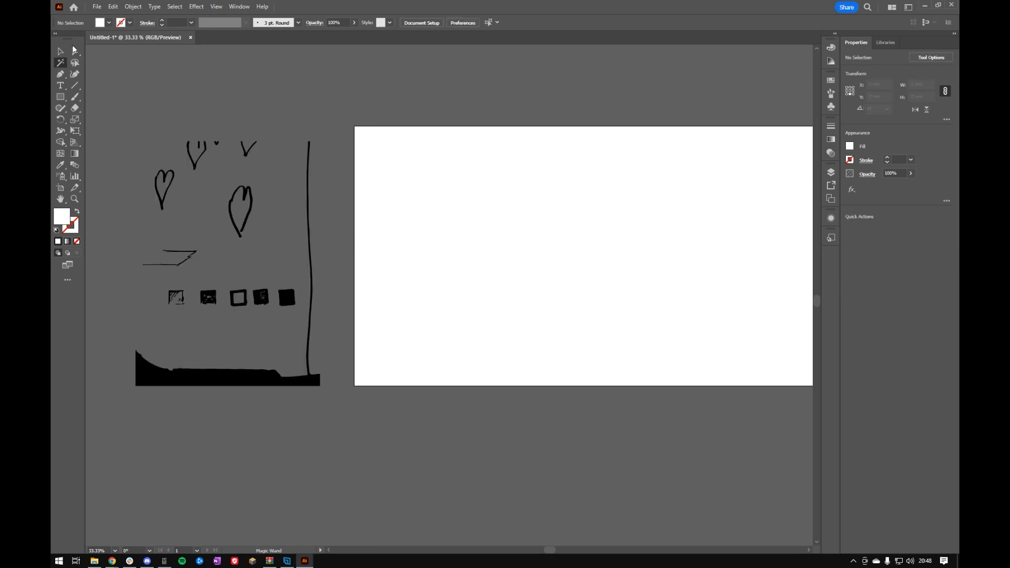
pyautogui.click(61, 51)
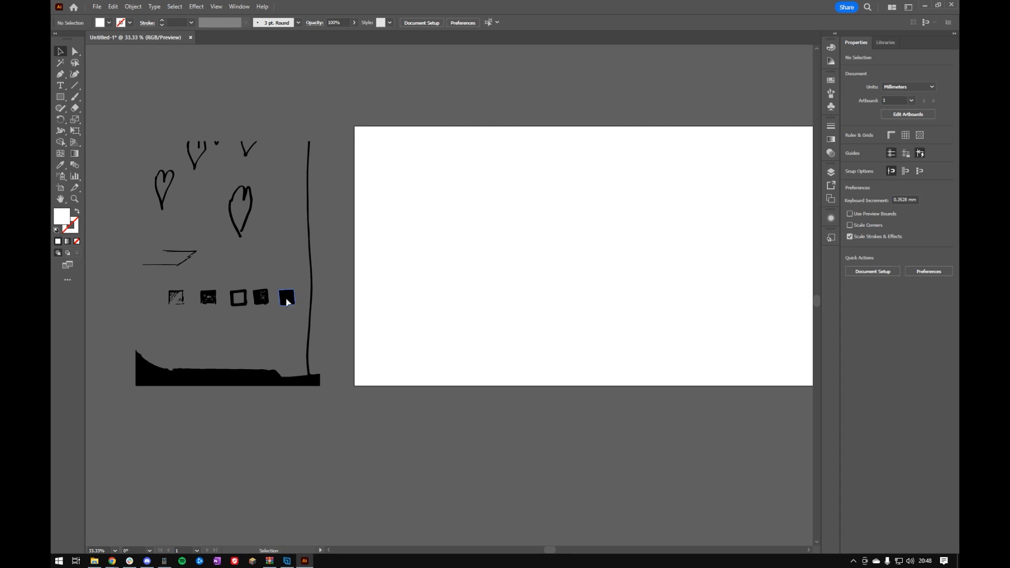
# Move the solid fifth square onto the artboard and give it a red stroke with no fill
pyautogui.moveTo(289, 299)
pyautogui.mouseDown()
pyautogui.moveTo(326, 292)
pyautogui.moveTo(494, 212)
pyautogui.mouseUp()
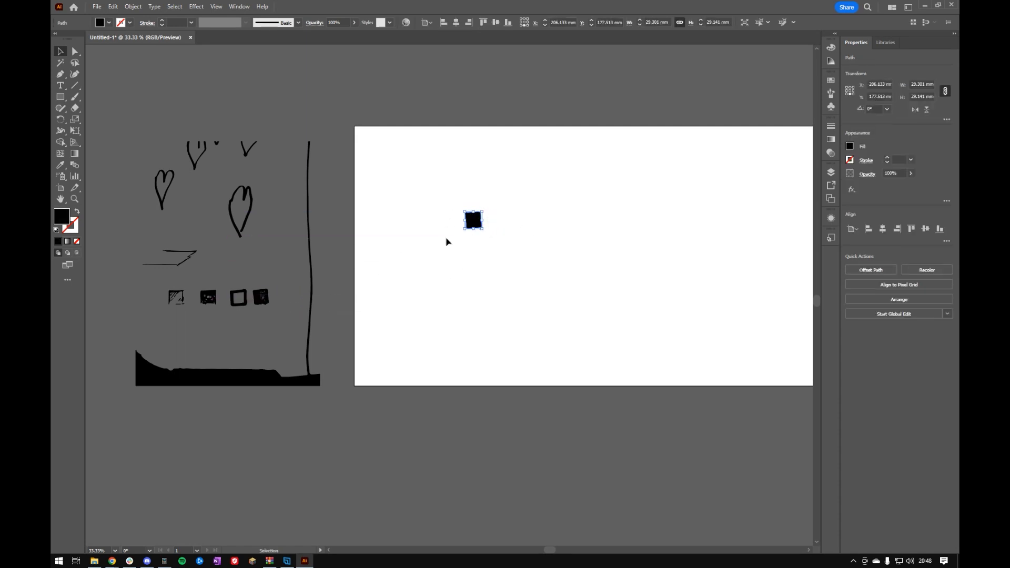
pyautogui.click(851, 160)
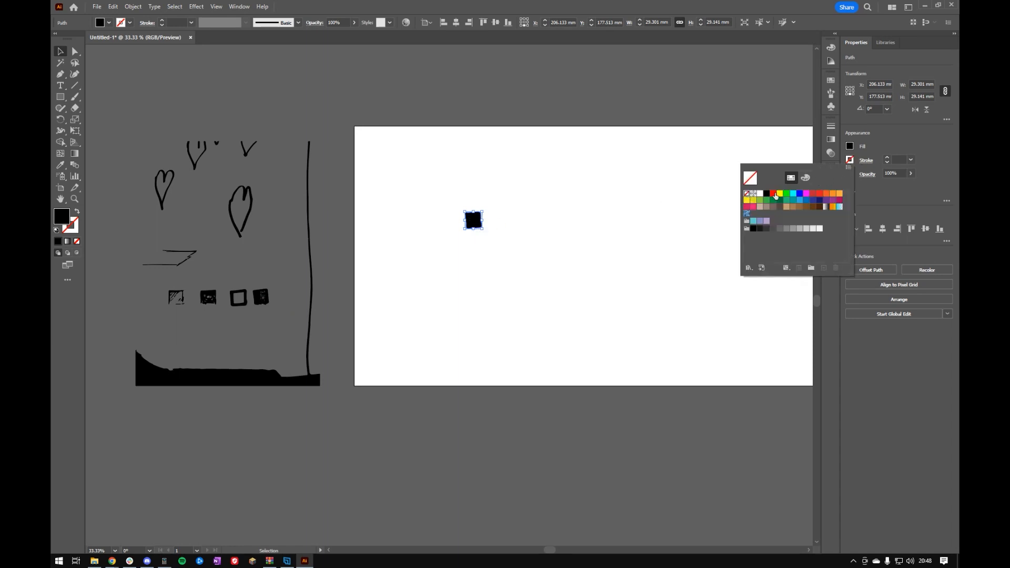
pyautogui.click(772, 195)
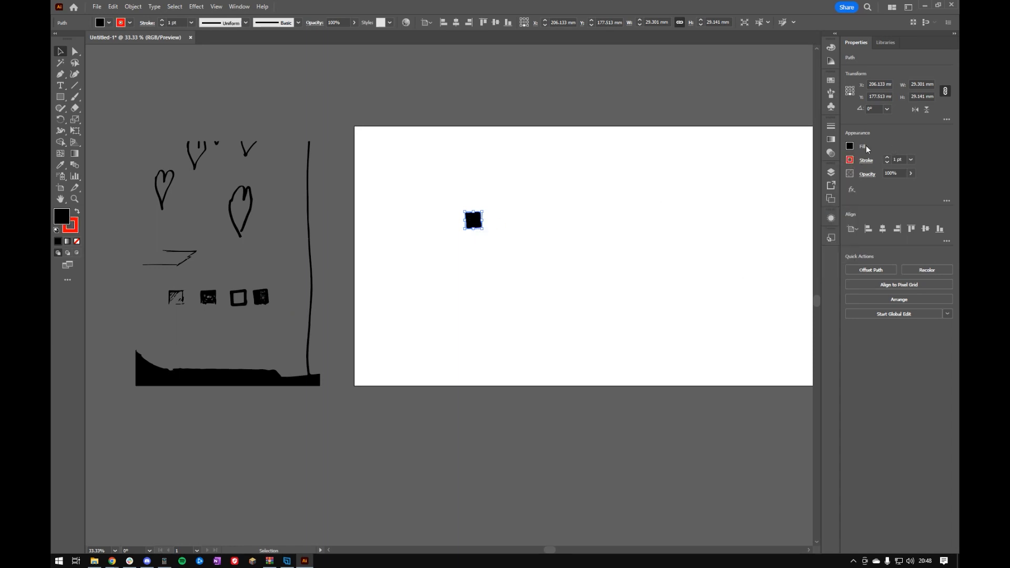
pyautogui.click(854, 147)
pyautogui.click(851, 147)
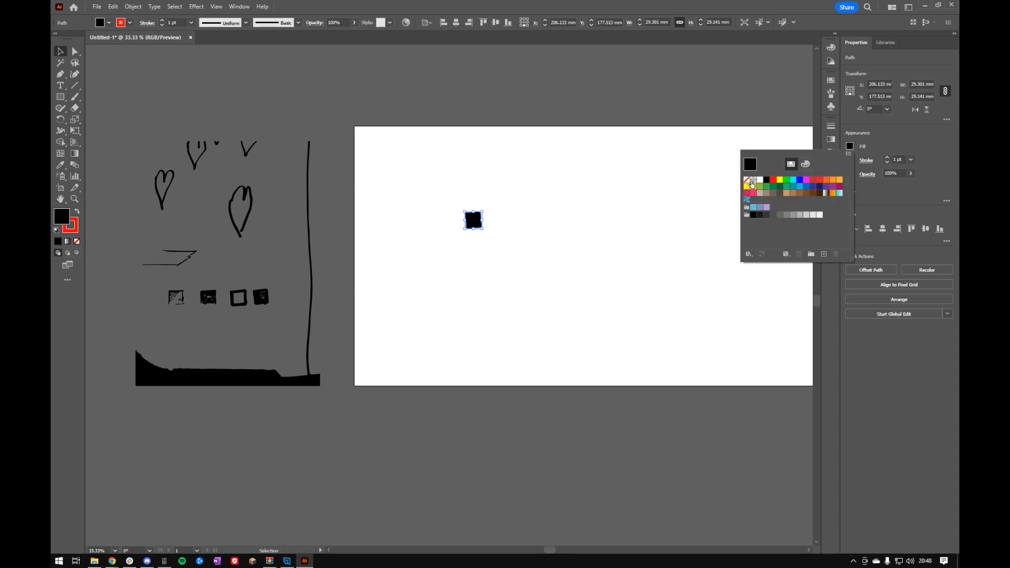
pyautogui.click(750, 181)
pyautogui.click(493, 97)
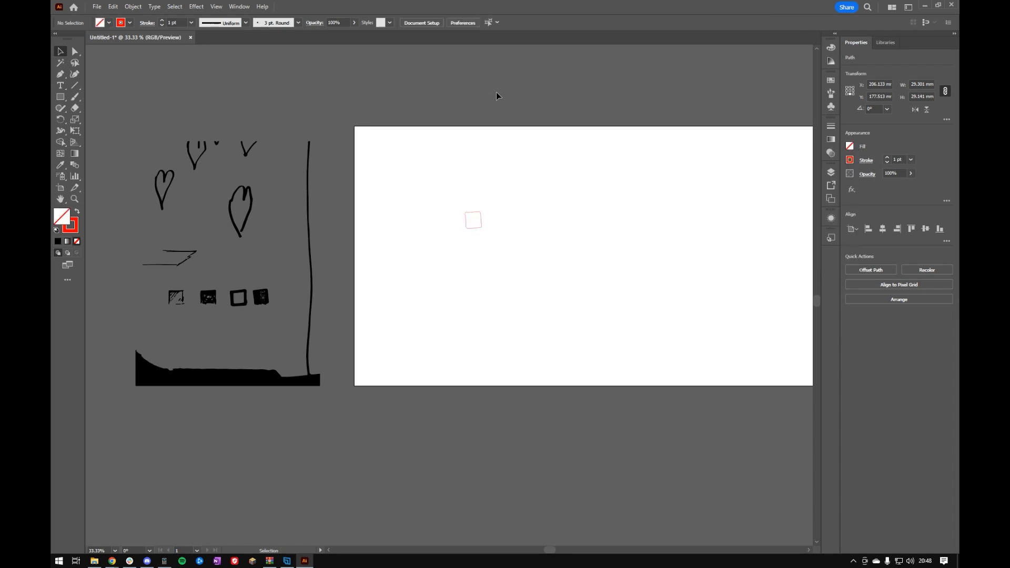
pyautogui.scroll(5, 472, 229)
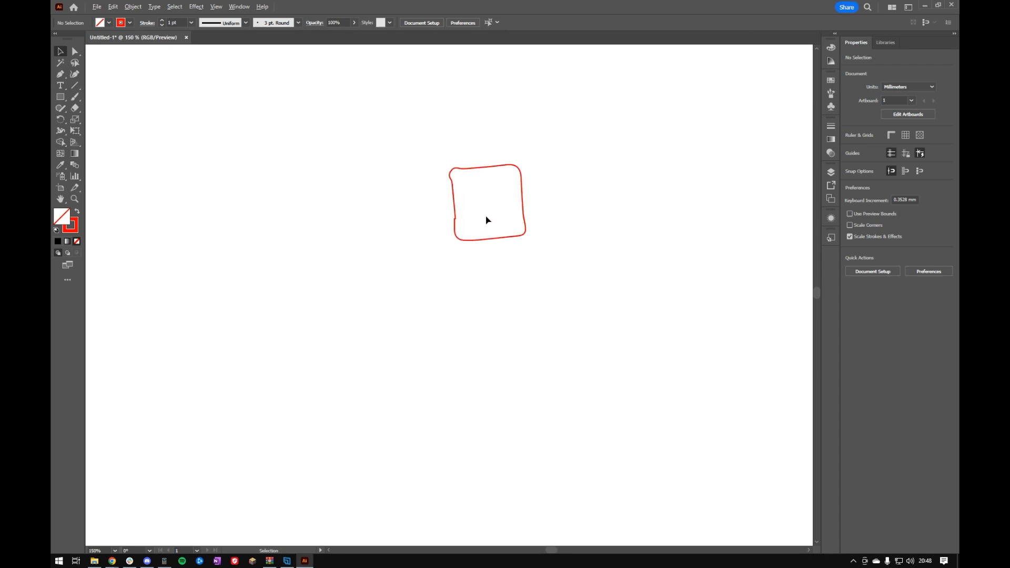
pyautogui.scroll(-3, 484, 231)
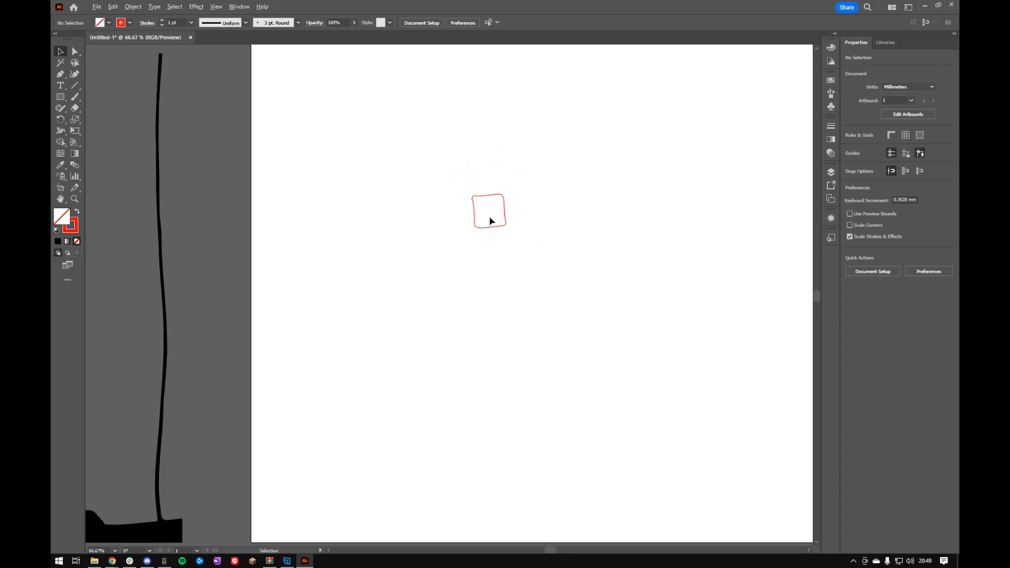
pyautogui.scroll(-2, 484, 231)
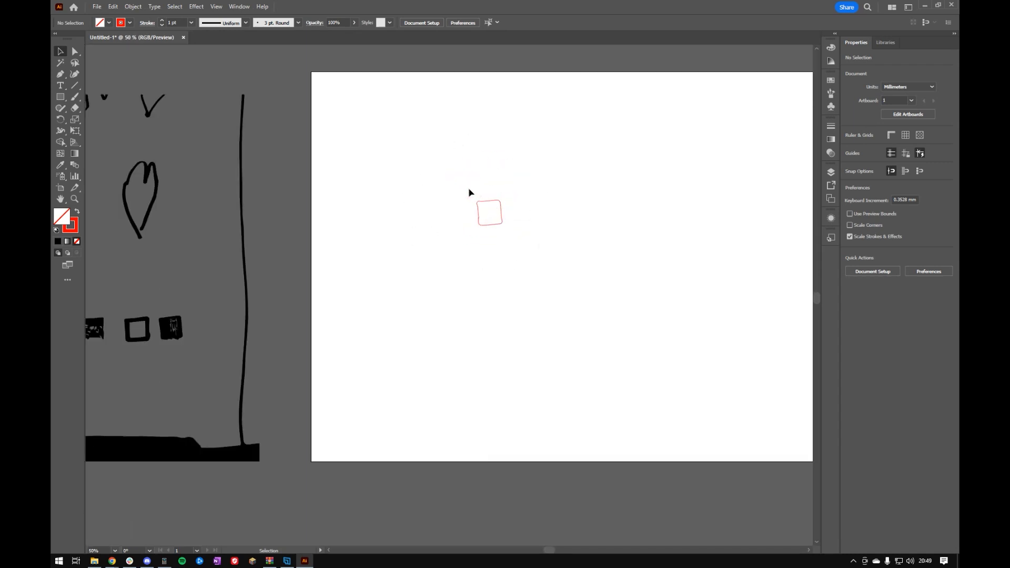
# Set the square's stroke weight to 0.001 pt for laser cutting
pyautogui.click(489, 211)
pyautogui.click(898, 160)
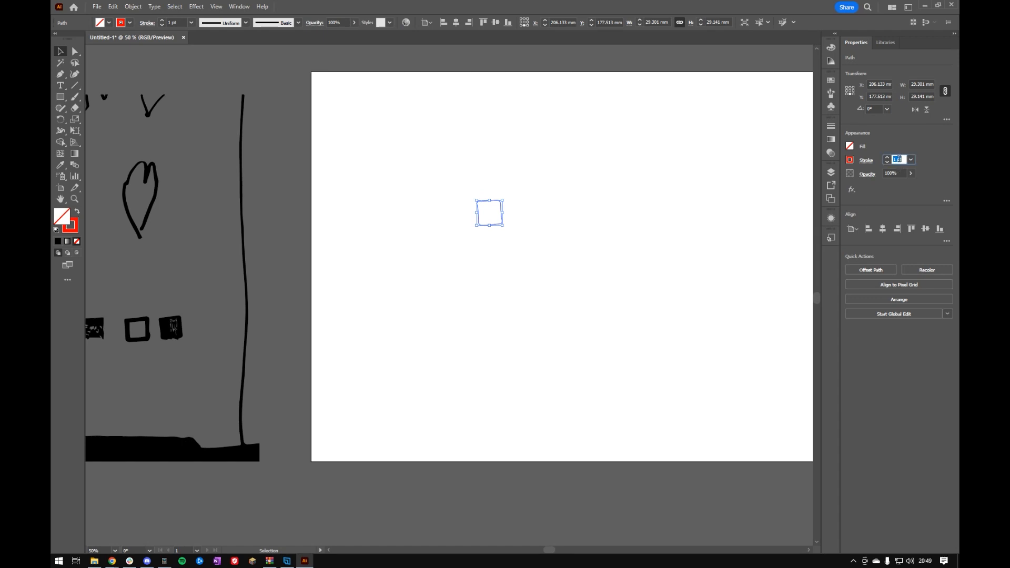
pyautogui.write('0.001')
pyautogui.press('Return')
pyautogui.click(575, 287)
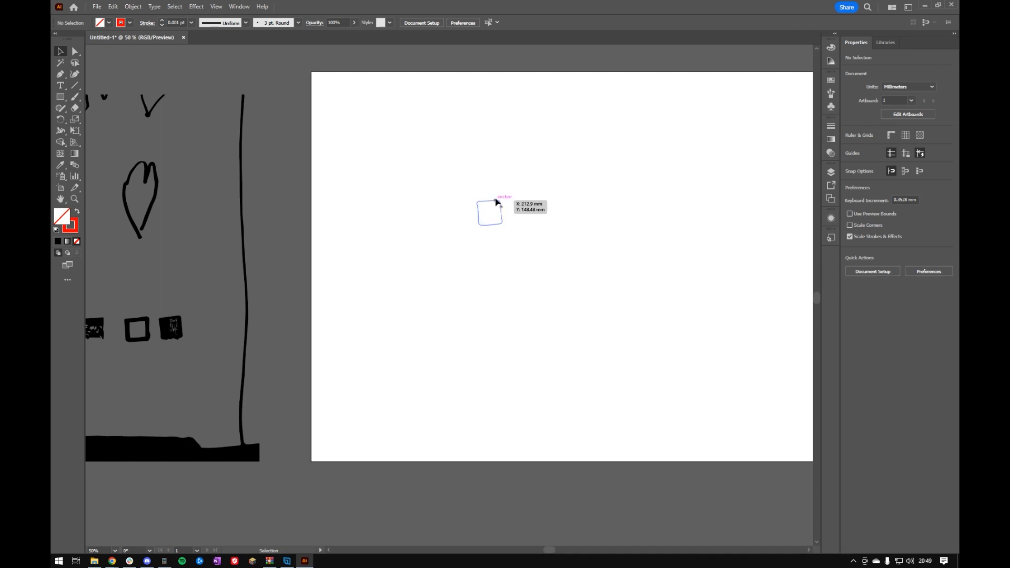
pyautogui.moveTo(426, 178); pyautogui.dragTo(515, 262)
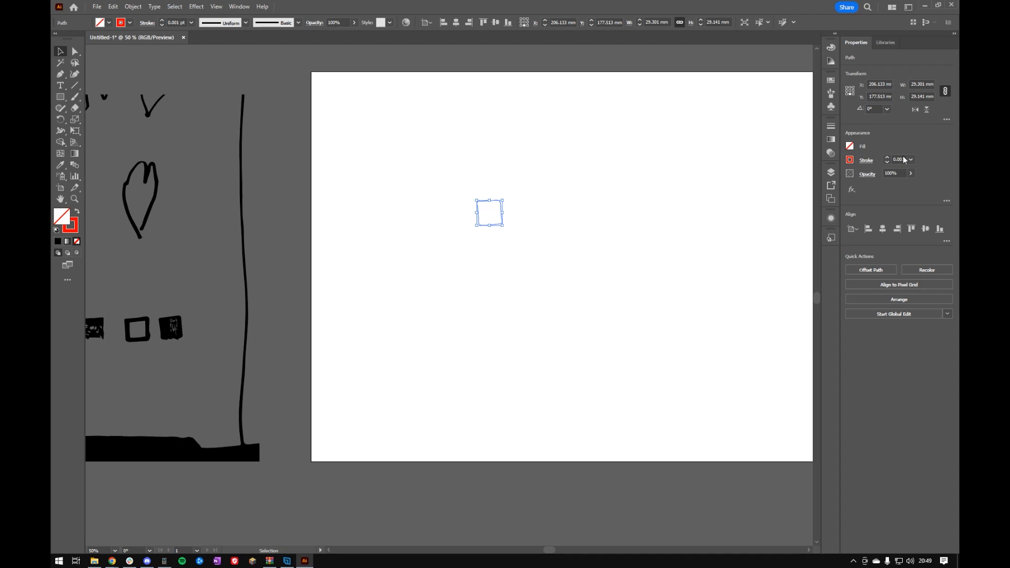
pyautogui.click(851, 160)
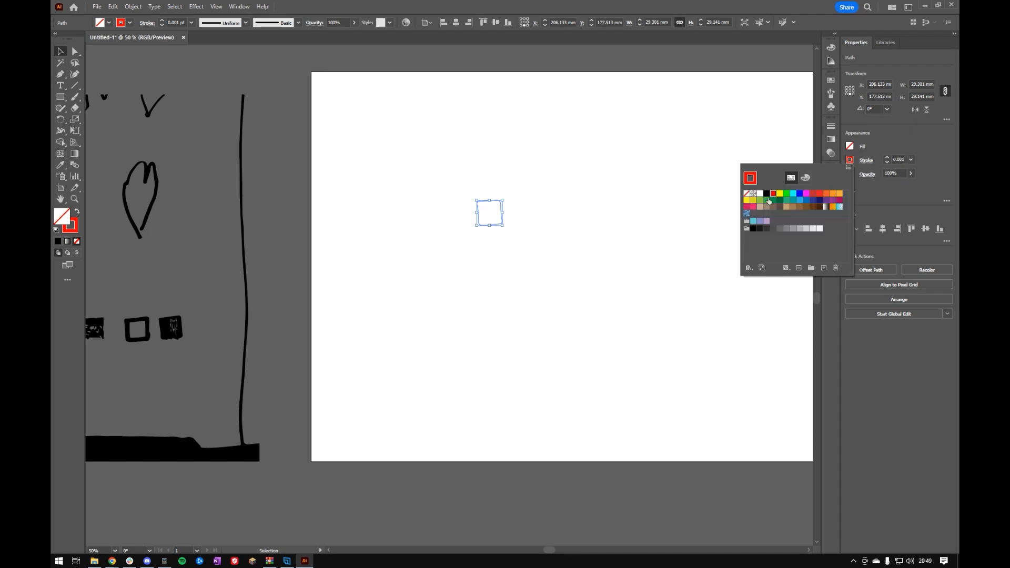
# Make the square solid black with no stroke for engraving
pyautogui.click(747, 194)
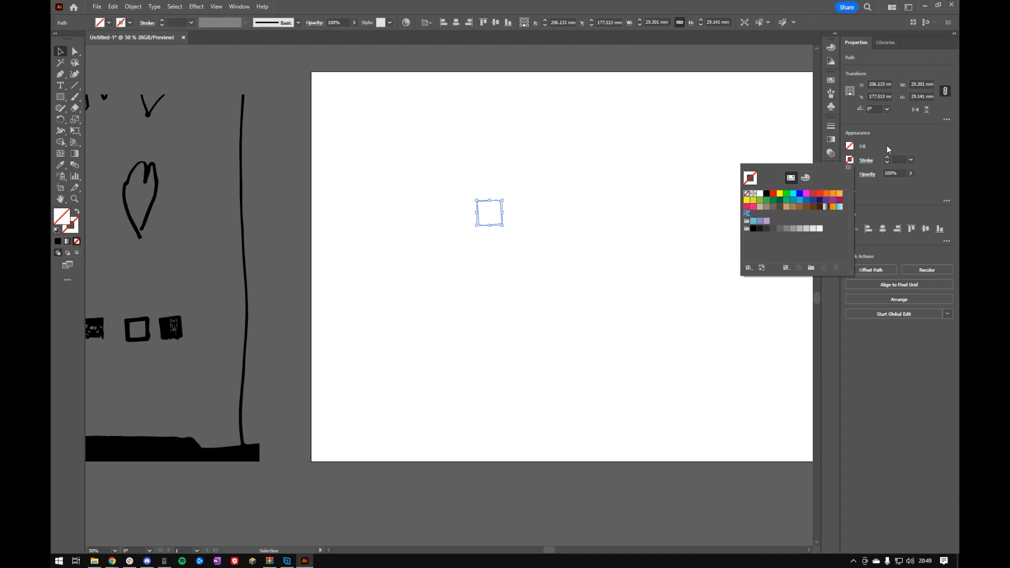
pyautogui.click(851, 146)
pyautogui.click(771, 180)
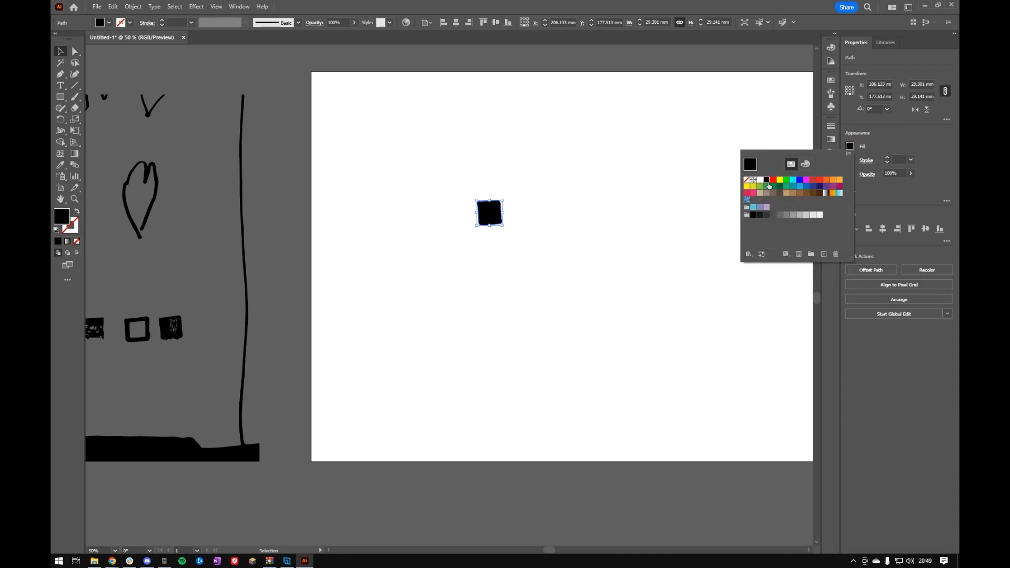
pyautogui.click(568, 257)
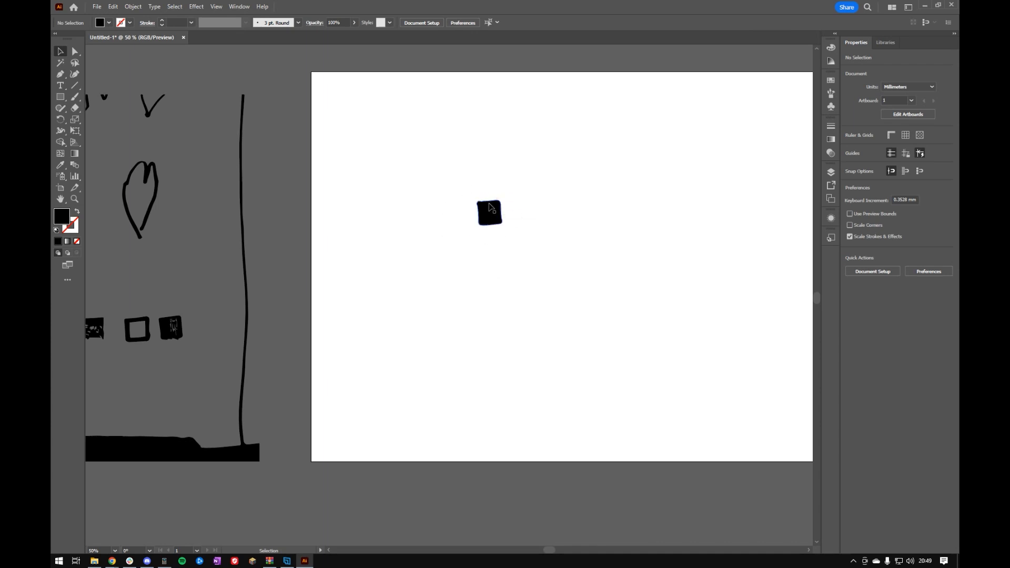
pyautogui.scroll(-1, 490, 215)
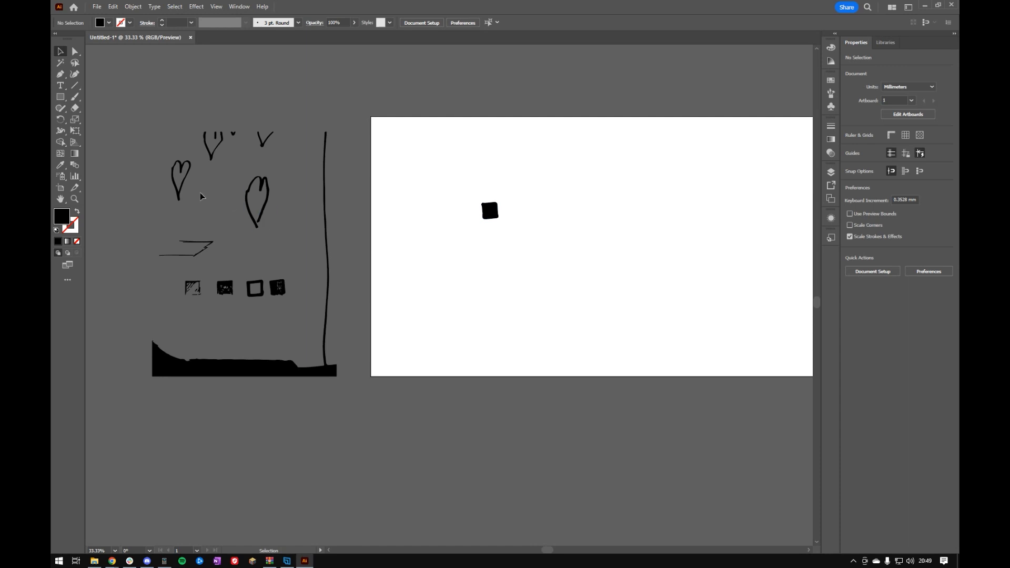
# Move the black square off the artboard and place the small heart on the artboard instead
pyautogui.moveTo(489, 210); pyautogui.dragTo(313, 253)
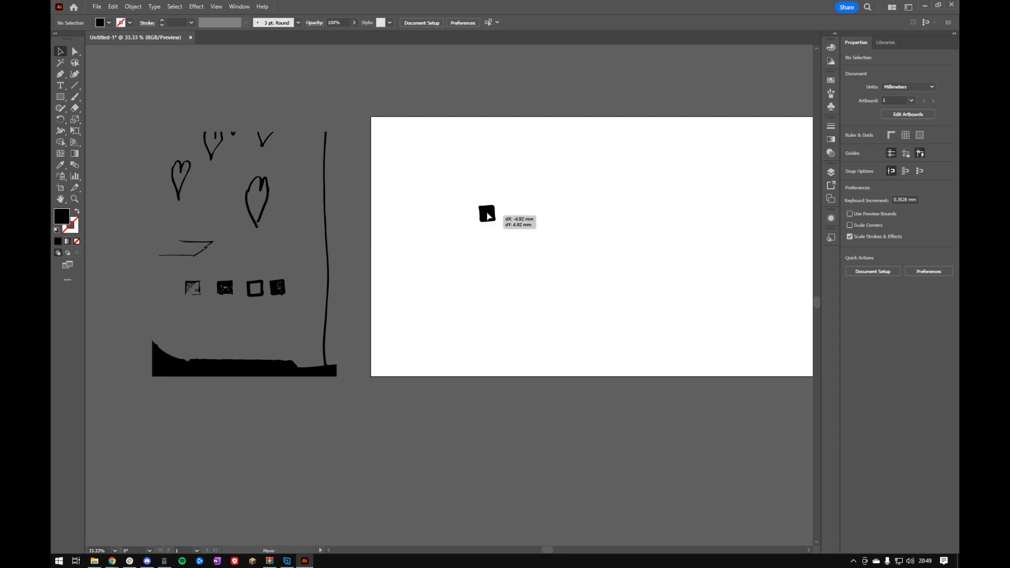
pyautogui.click(180, 173)
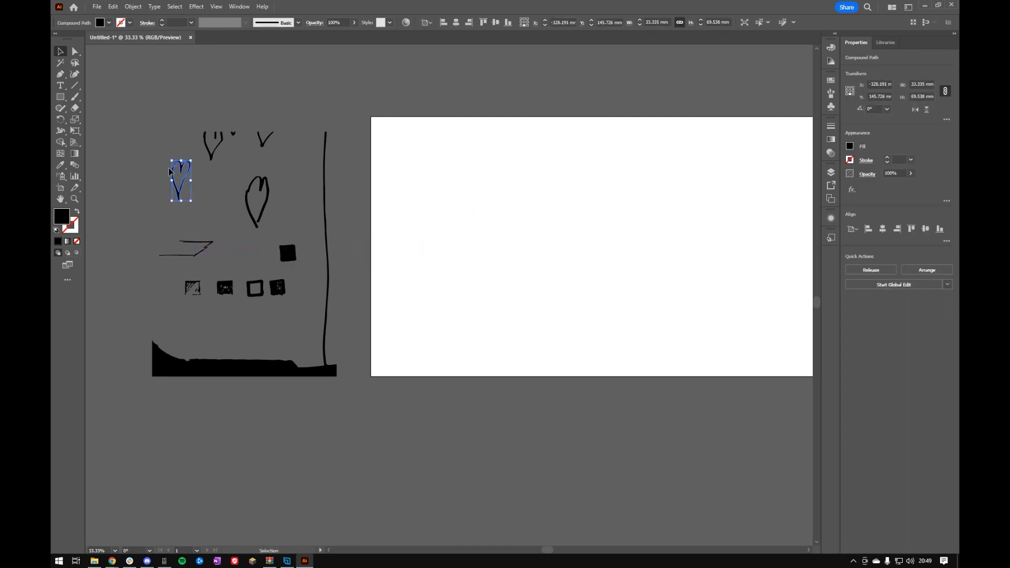
pyautogui.moveTo(181, 171); pyautogui.dragTo(498, 202)
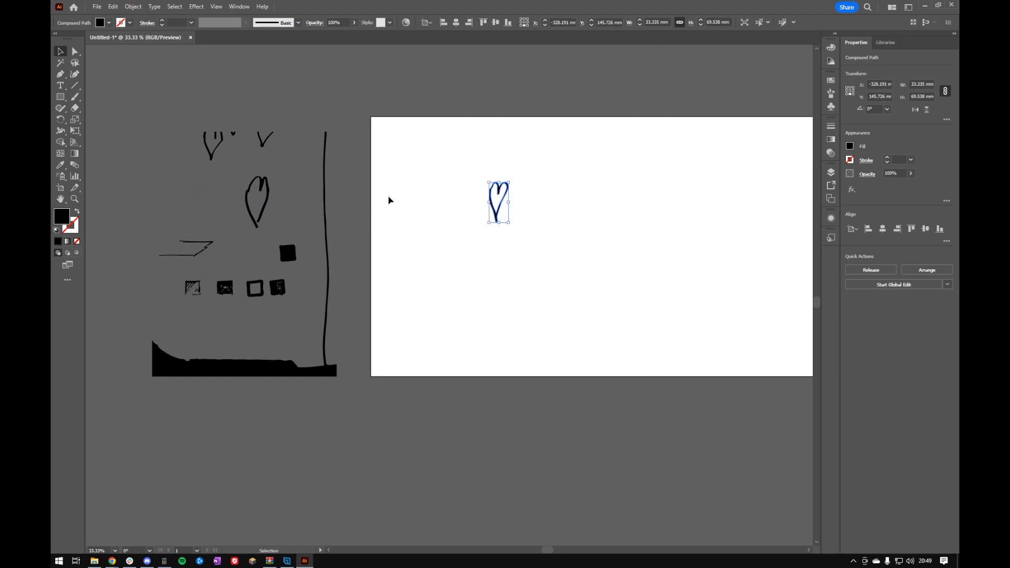
pyautogui.scroll(1, 516, 185)
pyautogui.scroll(1, 453, 205)
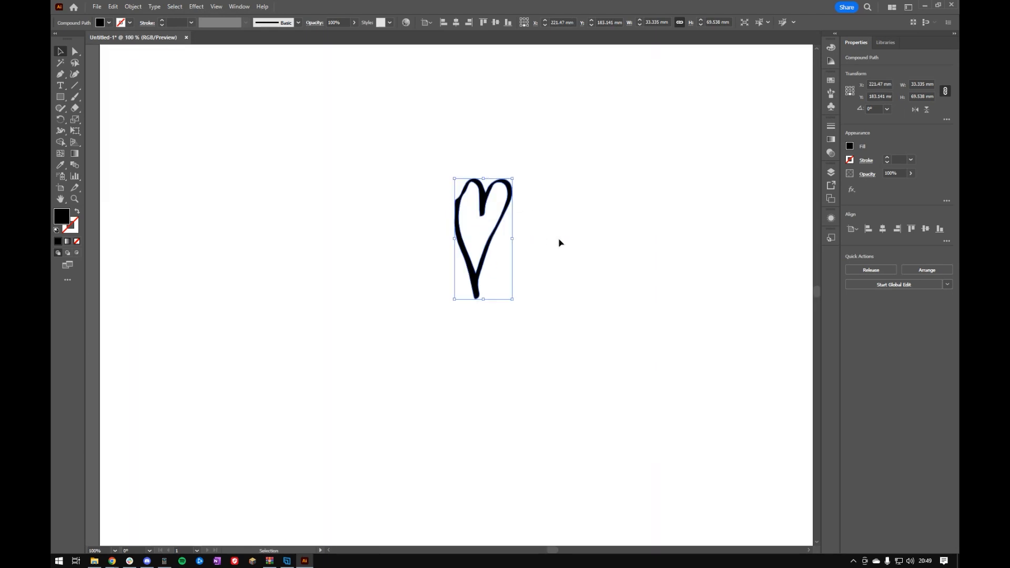
pyautogui.click(561, 243)
pyautogui.scroll(-1, 485, 221)
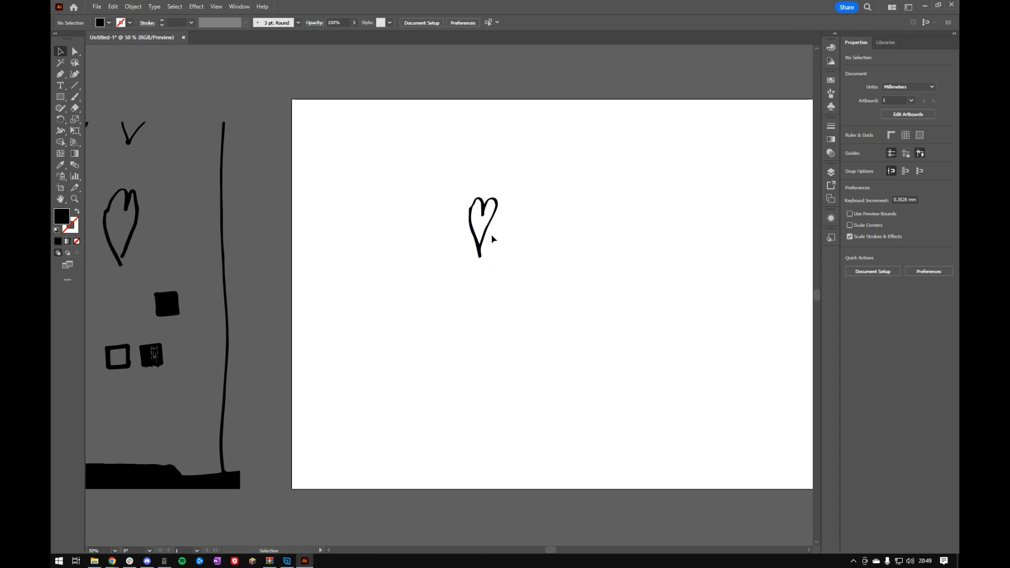
pyautogui.moveTo(426, 195); pyautogui.dragTo(505, 285)
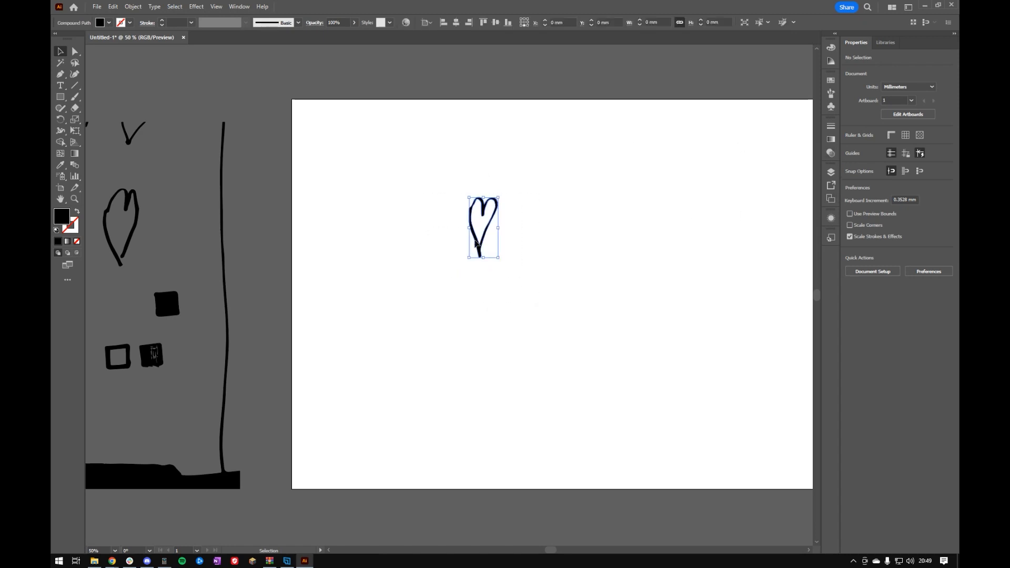
pyautogui.click(850, 146)
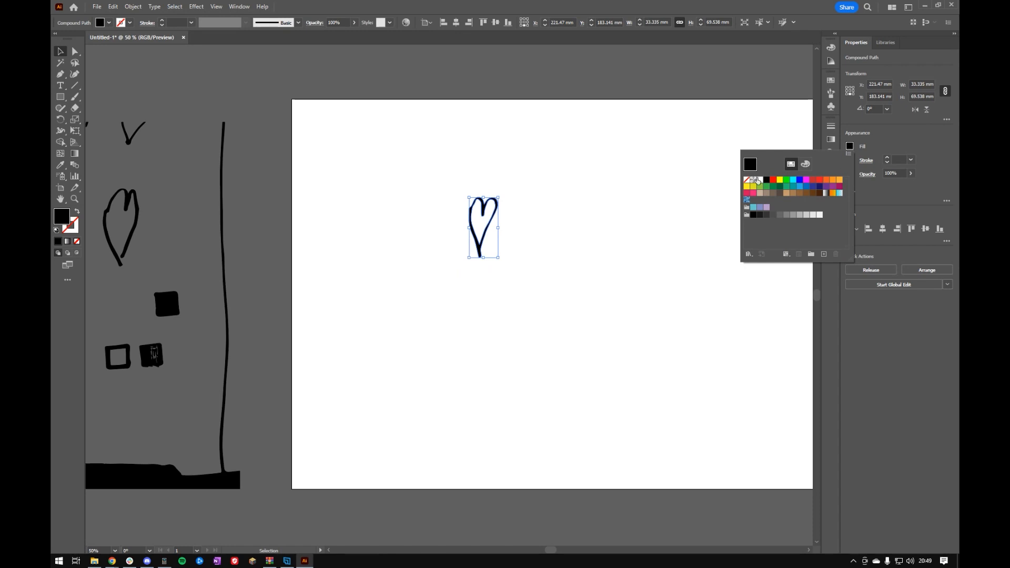
pyautogui.click(747, 179)
pyautogui.click(851, 162)
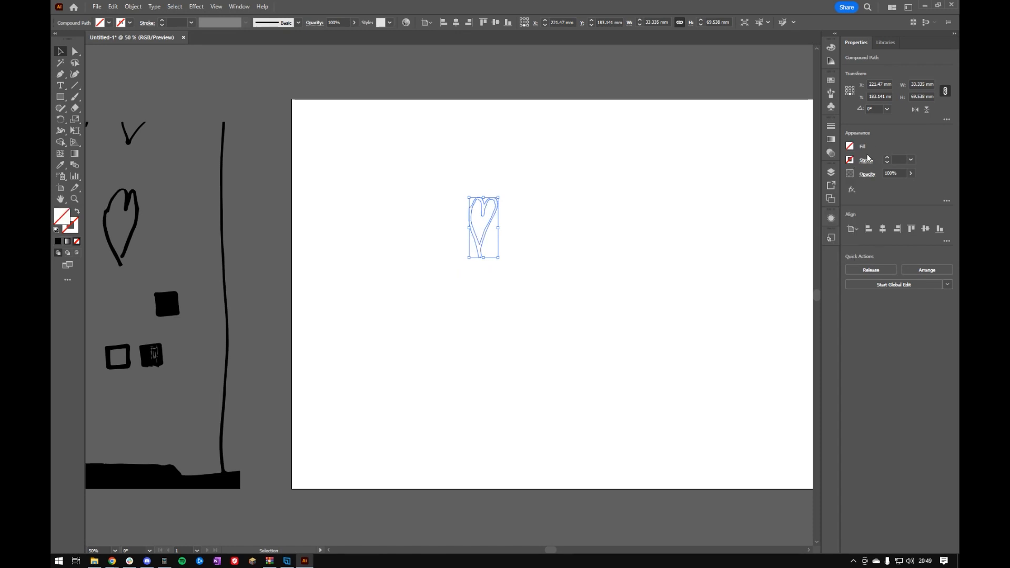
pyautogui.click(850, 160)
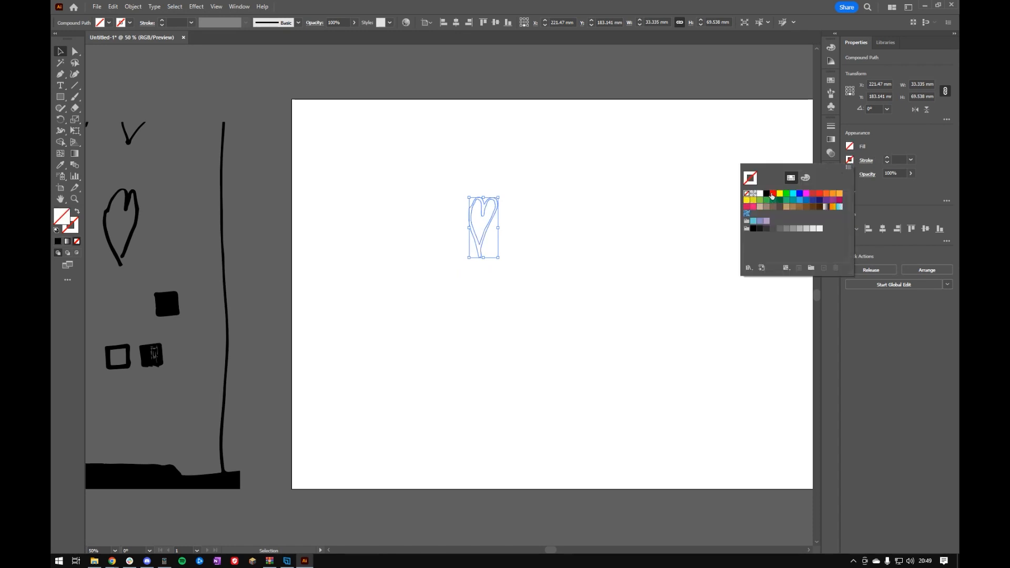
pyautogui.click(772, 194)
pyautogui.click(552, 237)
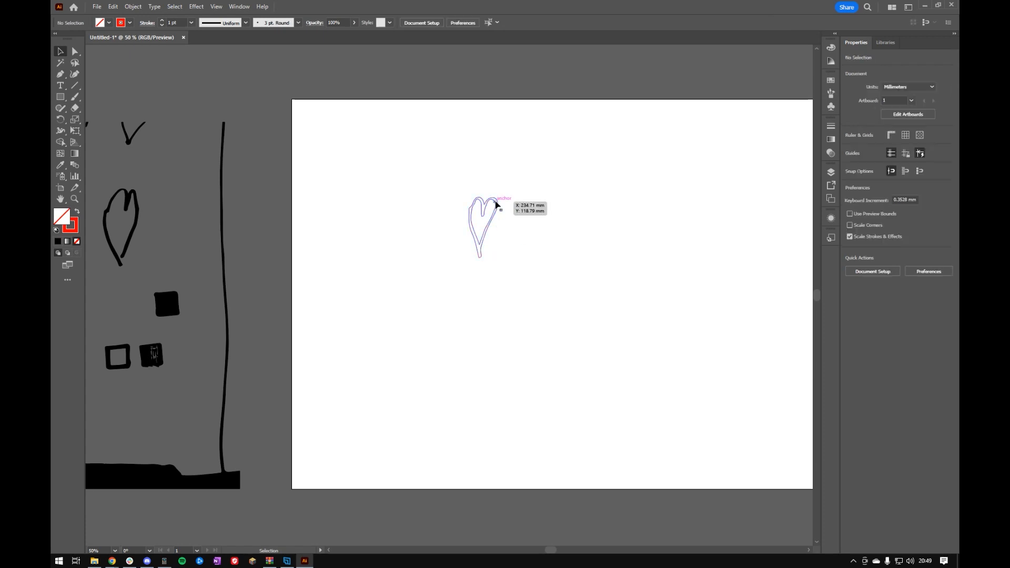
pyautogui.moveTo(422, 204); pyautogui.dragTo(557, 289)
pyautogui.click(901, 159)
pyautogui.write('0.001')
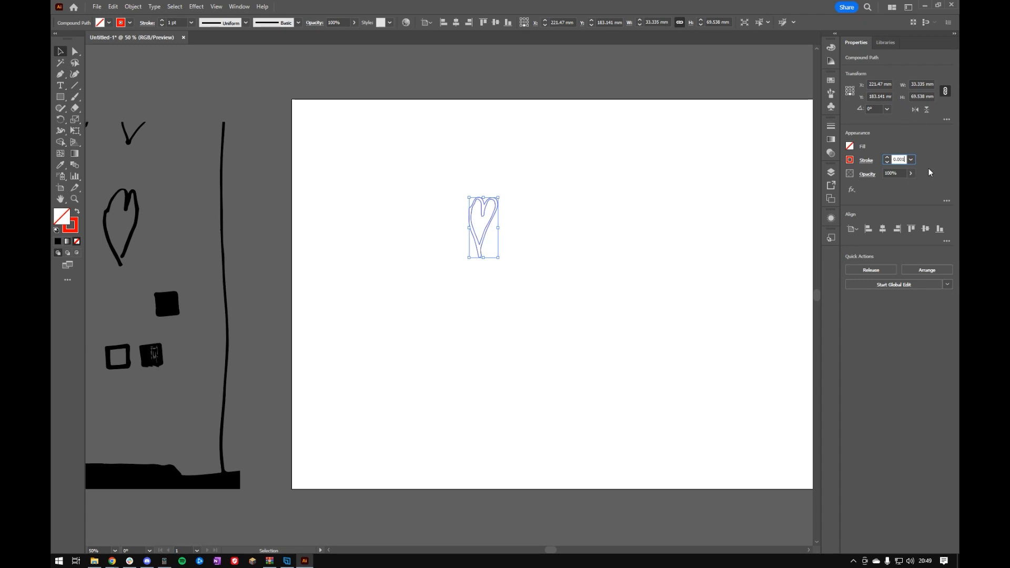
pyautogui.press('Return')
pyautogui.click(517, 341)
pyautogui.click(474, 205)
pyautogui.press('a')
pyautogui.hotkey('shift', 'x')
pyautogui.click(530, 330)
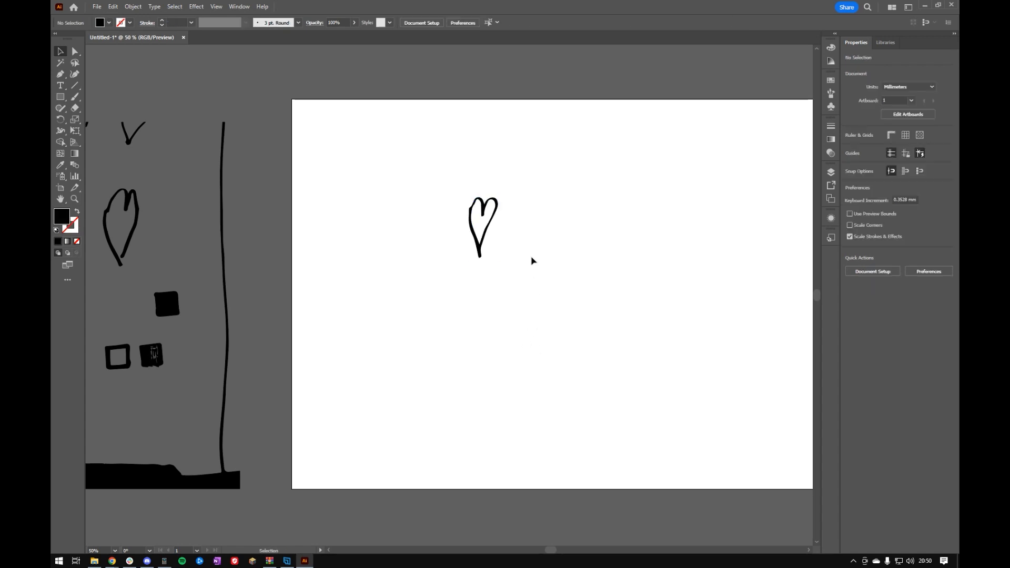
pyautogui.press('v')
# Return the heart to the pasteboard beside the larger heart, leaving the artboard empty
pyautogui.moveTo(488, 211); pyautogui.dragTo(187, 207)
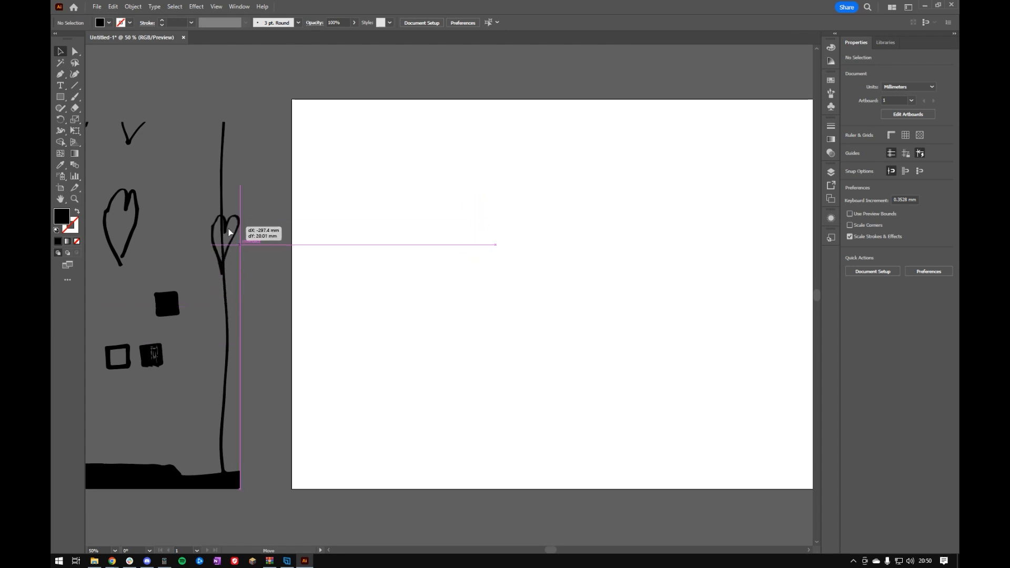
pyautogui.scroll(-2, 188, 207)
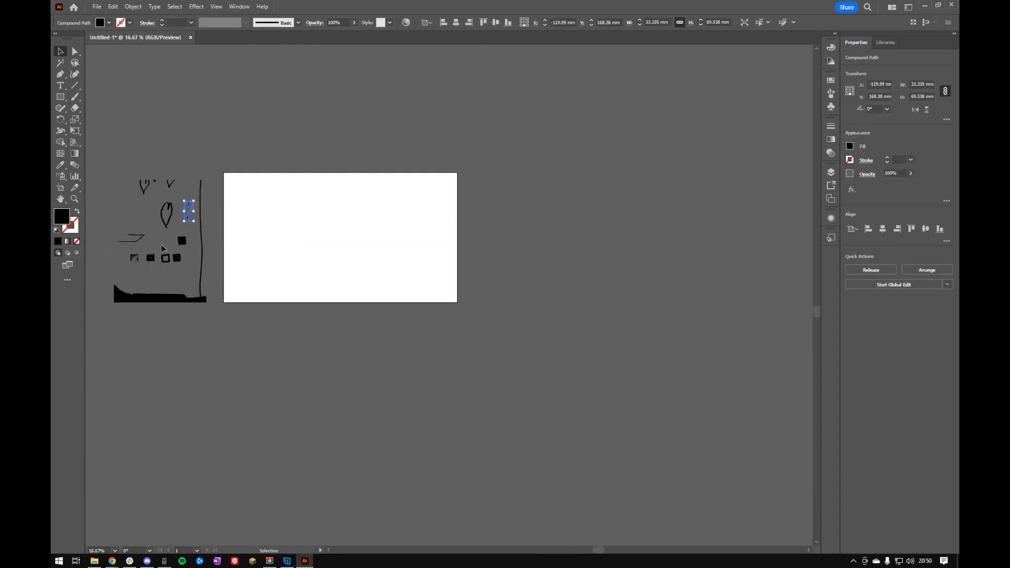
pyautogui.scroll(1, 90, 215)
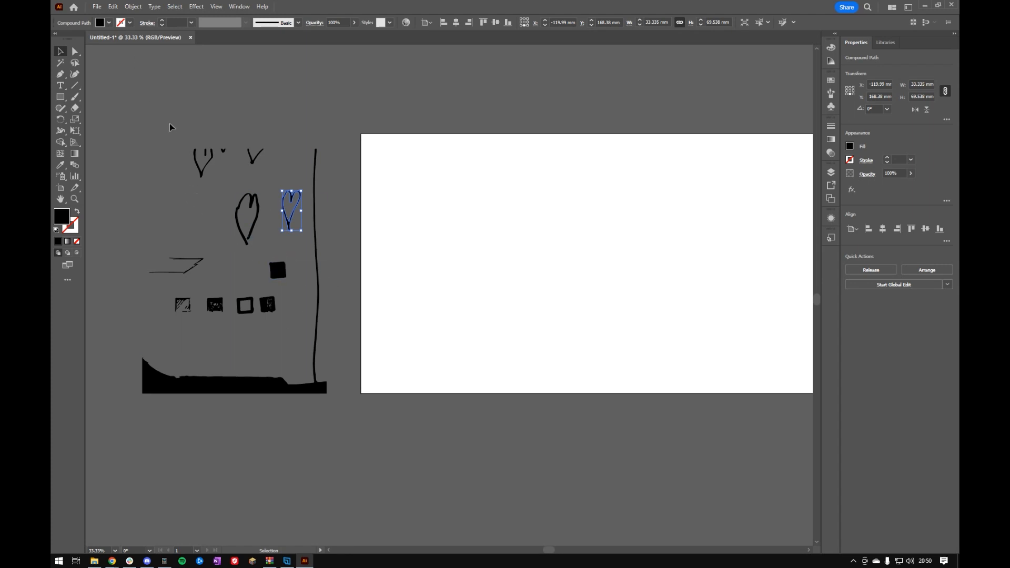
pyautogui.click(113, 7)
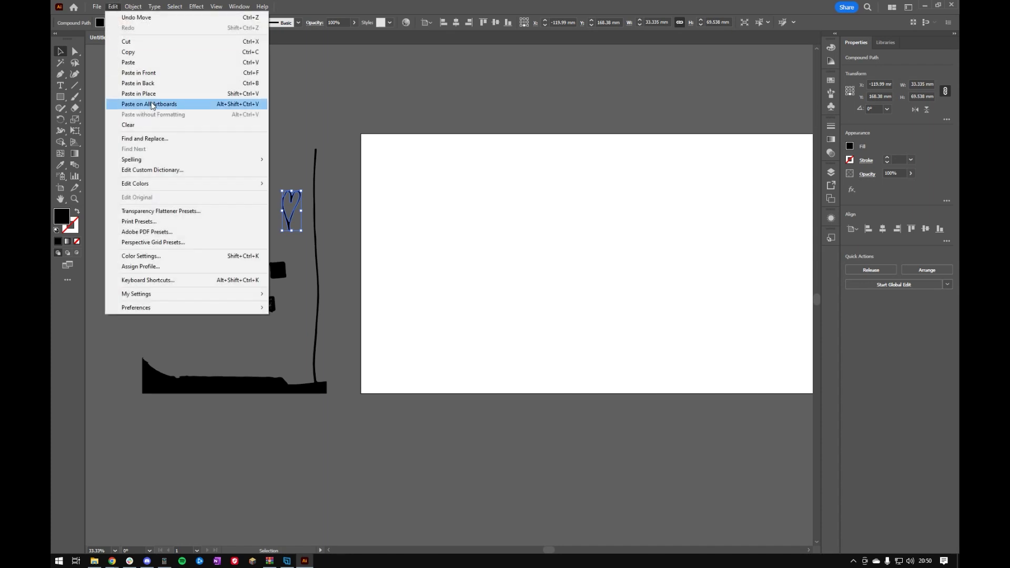
# Paste the original sketch photo and position it on the left of the artboard
pyautogui.click(150, 71)
pyautogui.moveTo(409, 285); pyautogui.dragTo(420, 254)
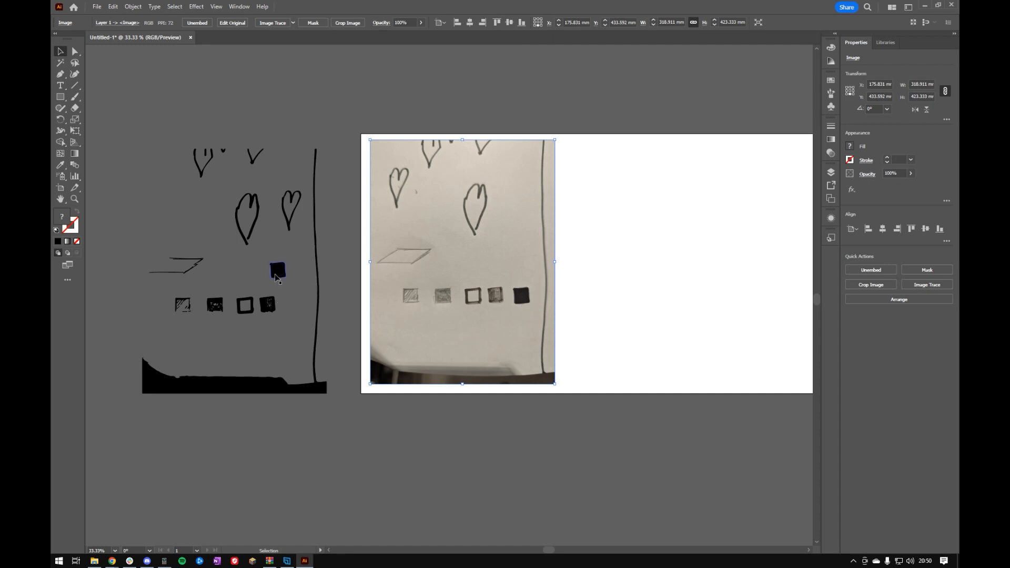
pyautogui.moveTo(266, 287); pyautogui.dragTo(293, 310)
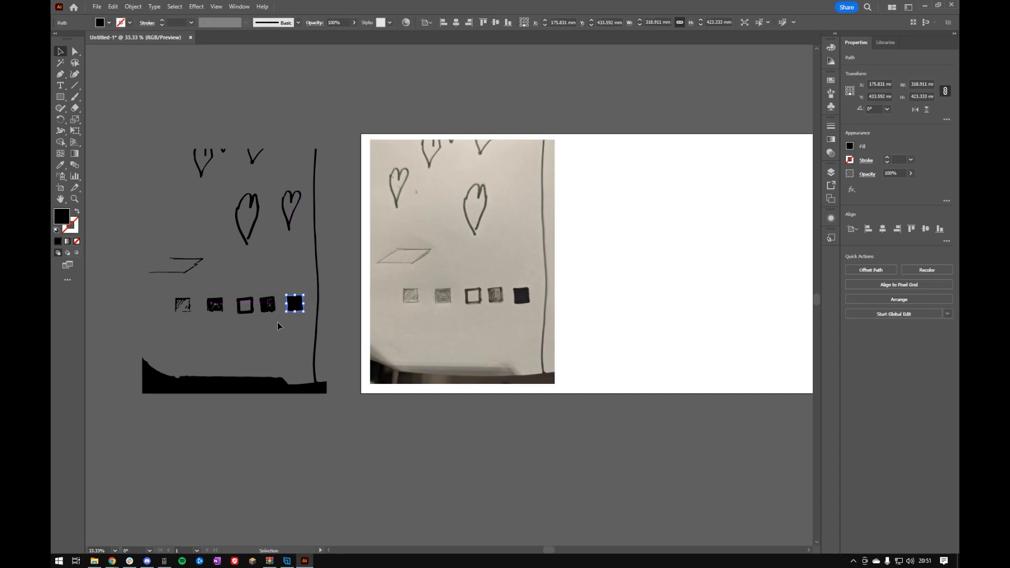
# Leave the black square at the right end of the sketch's row of squares, deselected
pyautogui.click(306, 312)
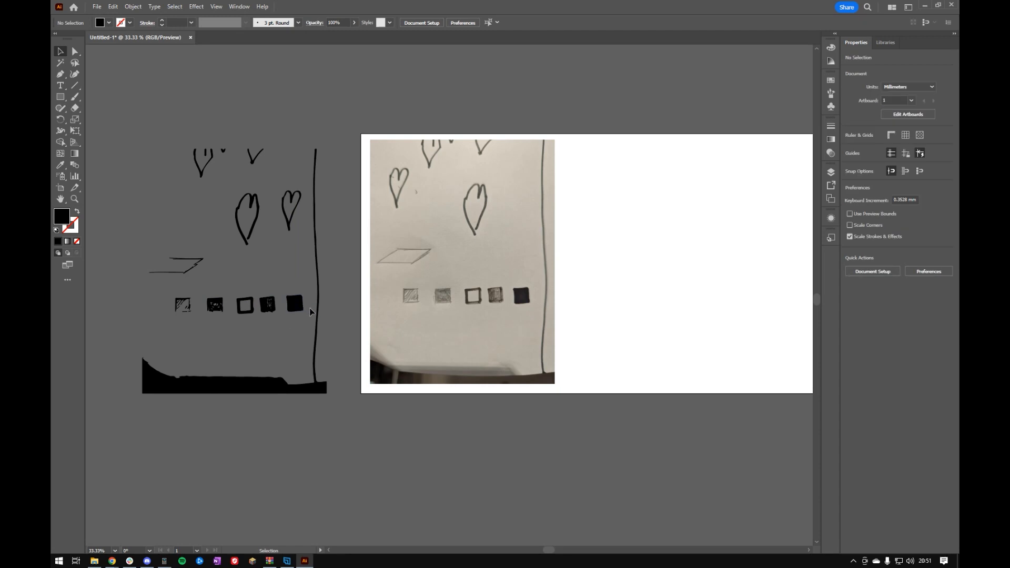